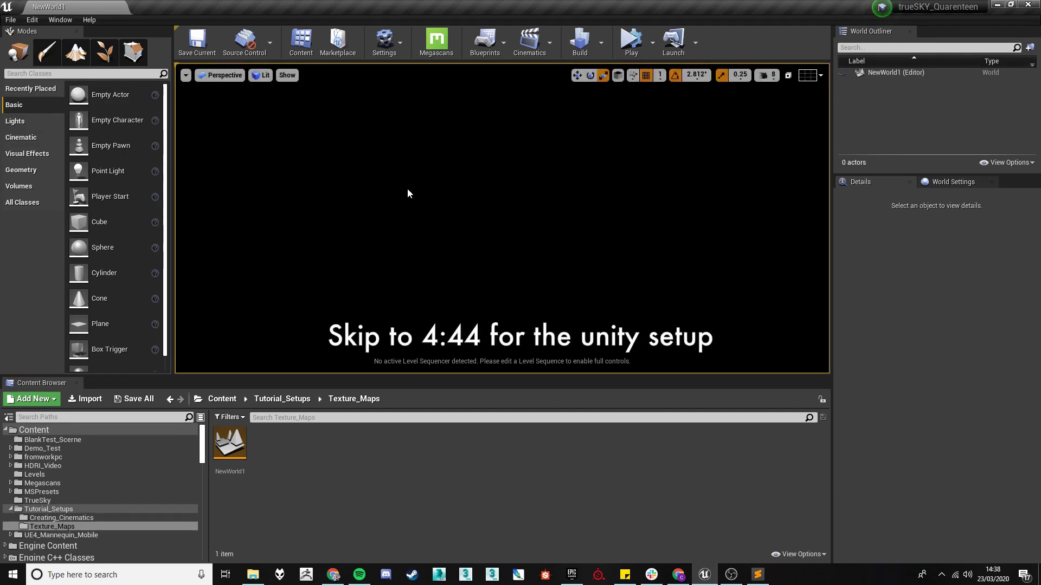
Initialize trueSKY in the current level from the Window menu.
{"action": "left_click", "coordinate": [52, 21]}
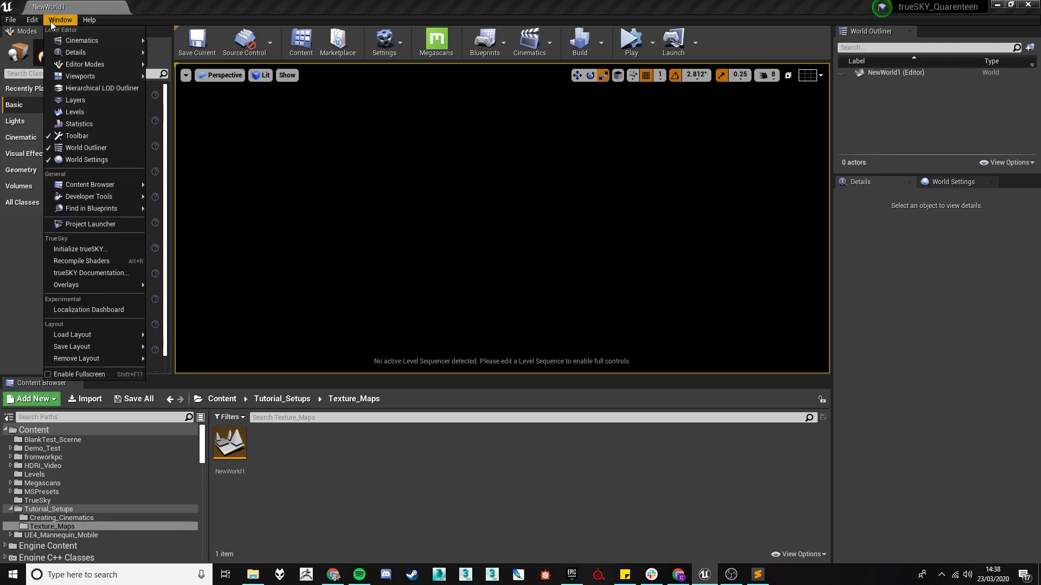
{"action": "left_click", "coordinate": [99, 250]}
{"action": "left_click", "coordinate": [585, 421]}
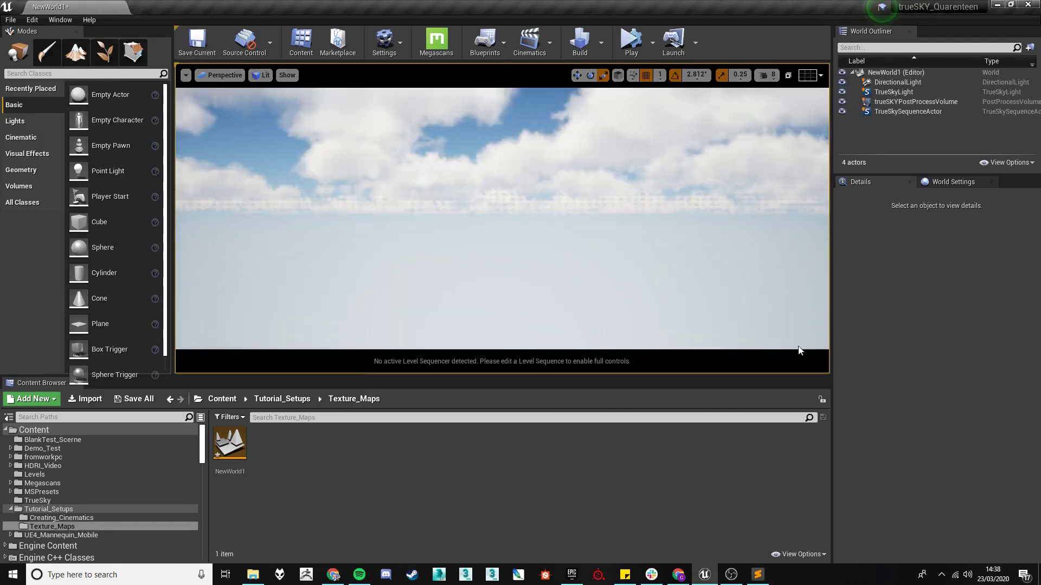
On TrueSkySequenceActor, set Max Cloud Resolution 512, Render Grid XKm 0.3, Default Cloud Steps 500.
{"action": "left_click", "coordinate": [912, 113]}
{"action": "scroll", "coordinate": [900, 358], "scroll_direction": "down", "scroll_amount": 3}
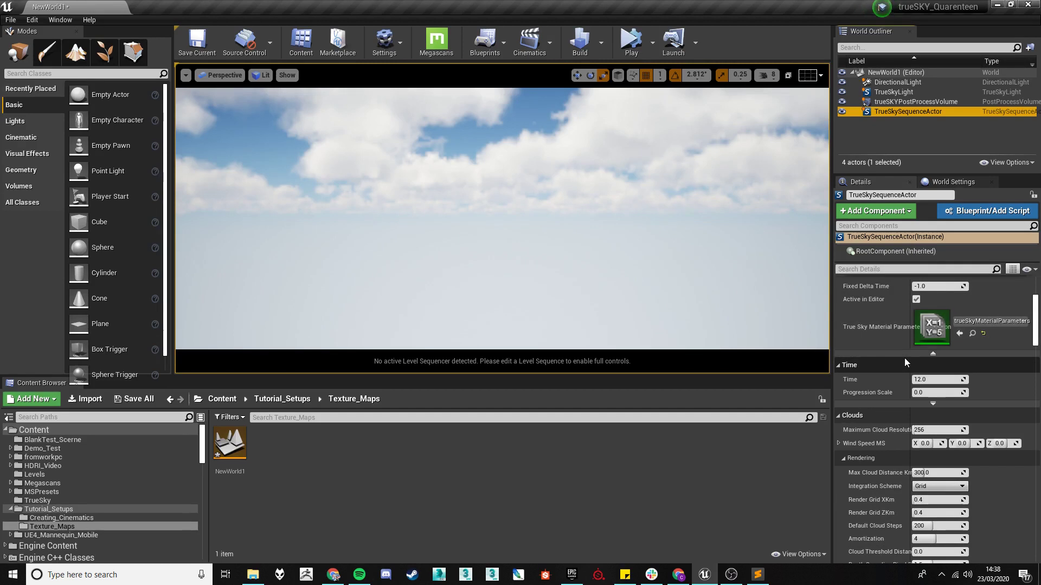
{"action": "scroll", "coordinate": [904, 358], "scroll_direction": "down", "scroll_amount": 2}
{"action": "left_click", "coordinate": [943, 377]}
{"action": "type", "text": "51"}
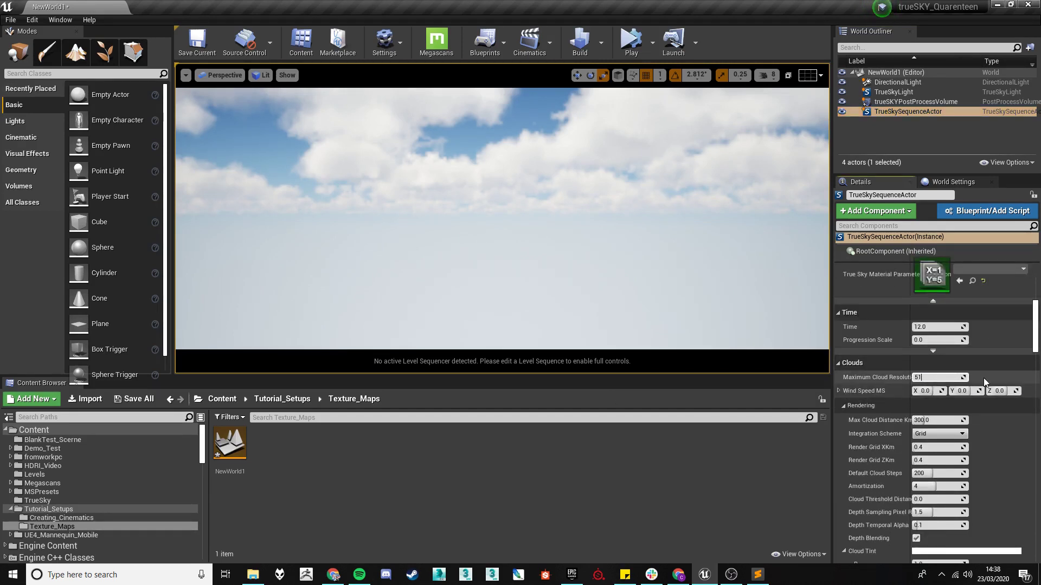
{"action": "type", "text": "2"}
{"action": "scroll", "coordinate": [982, 382], "scroll_direction": "down", "scroll_amount": 1}
{"action": "left_click", "coordinate": [938, 413]}
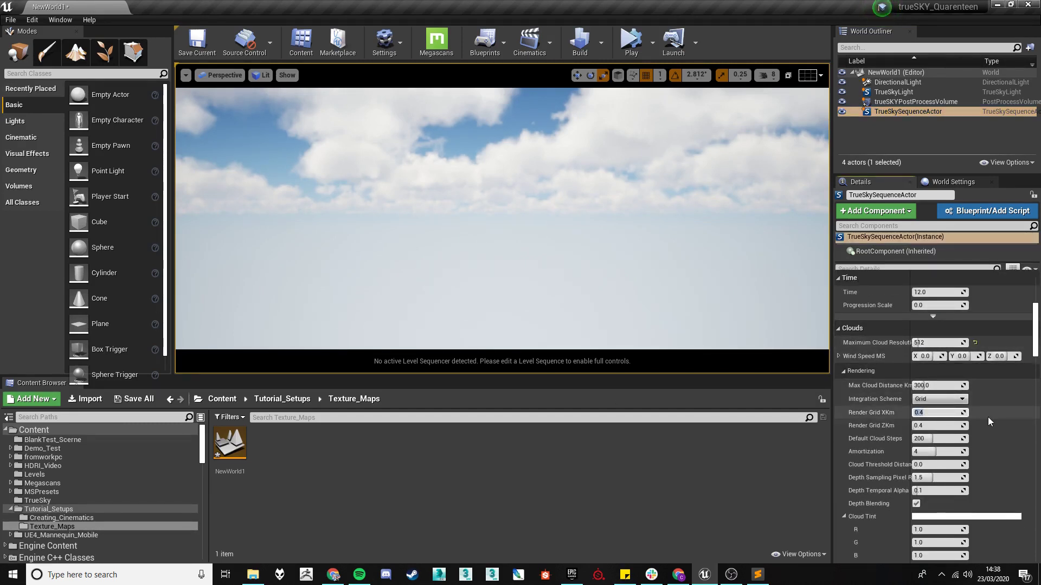
{"action": "type", "text": "0.3"}
{"action": "key", "text": "Tab"}
{"action": "key", "text": "Tab"}
{"action": "type", "text": "500"}
{"action": "key", "text": "Return"}
{"action": "scroll", "coordinate": [988, 418], "scroll_direction": "down", "scroll_amount": 2}
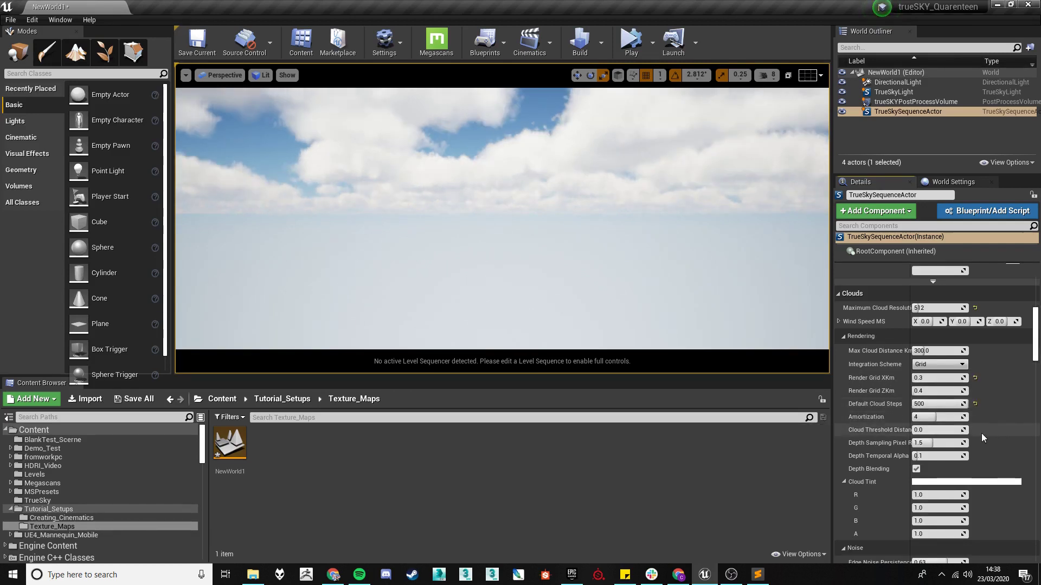
{"action": "scroll", "coordinate": [990, 418], "scroll_direction": "down", "scroll_amount": 8}
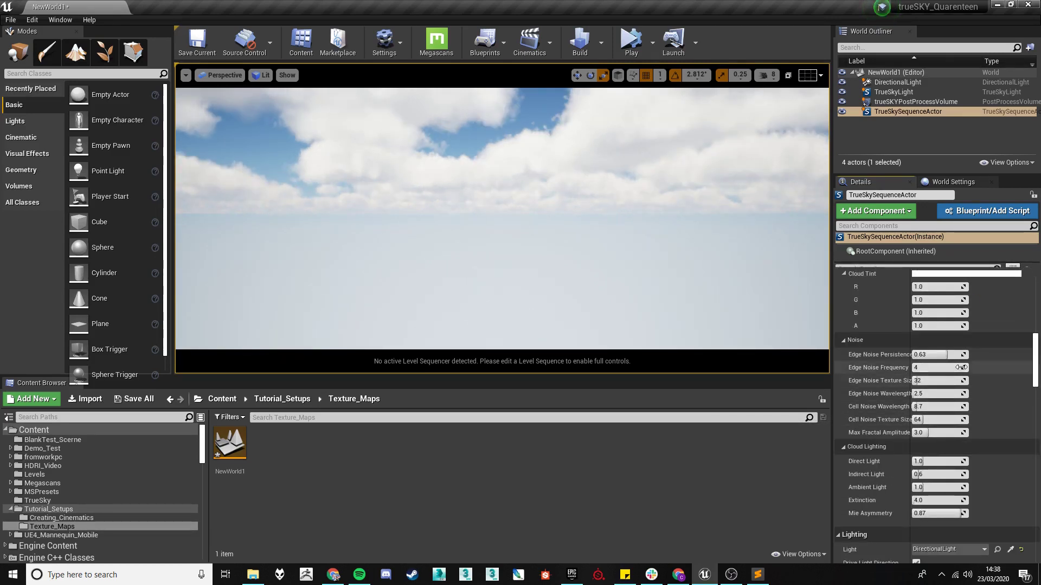
{"action": "scroll", "coordinate": [949, 412], "scroll_direction": "down", "scroll_amount": 9}
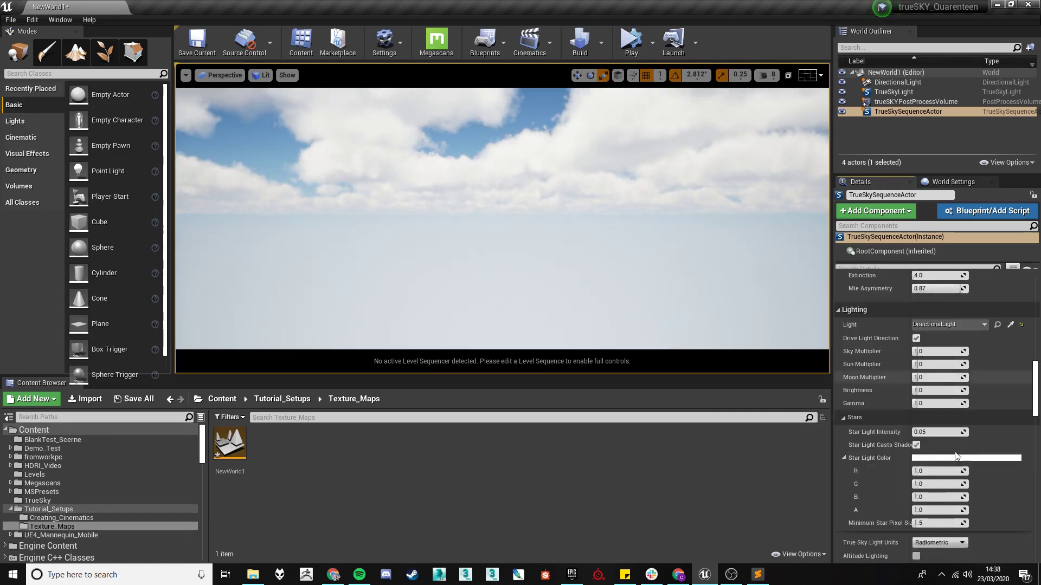
{"action": "scroll", "coordinate": [955, 456], "scroll_direction": "down", "scroll_amount": 11}
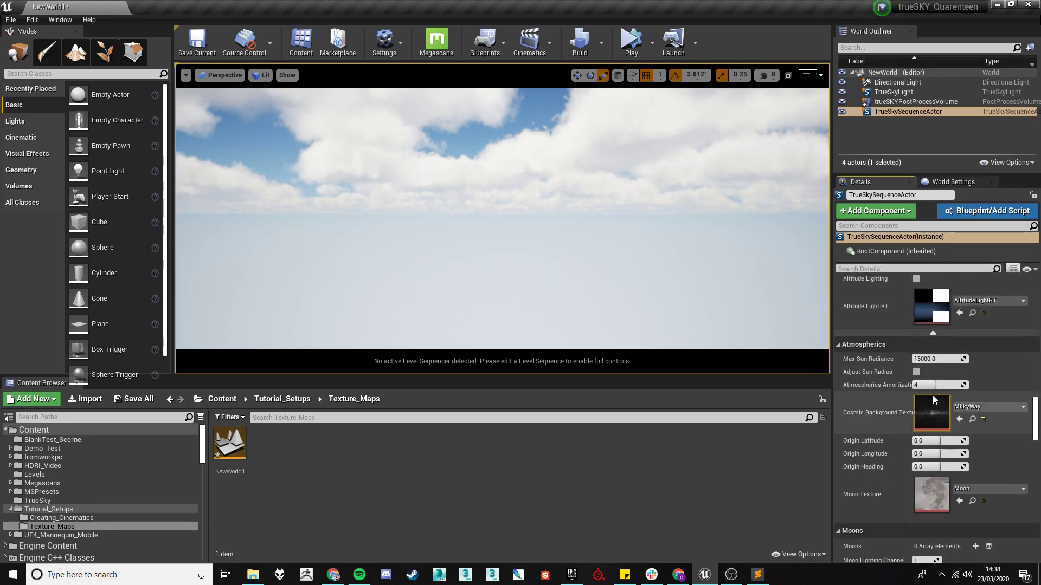
{"action": "scroll", "coordinate": [897, 404], "scroll_direction": "up", "scroll_amount": 10}
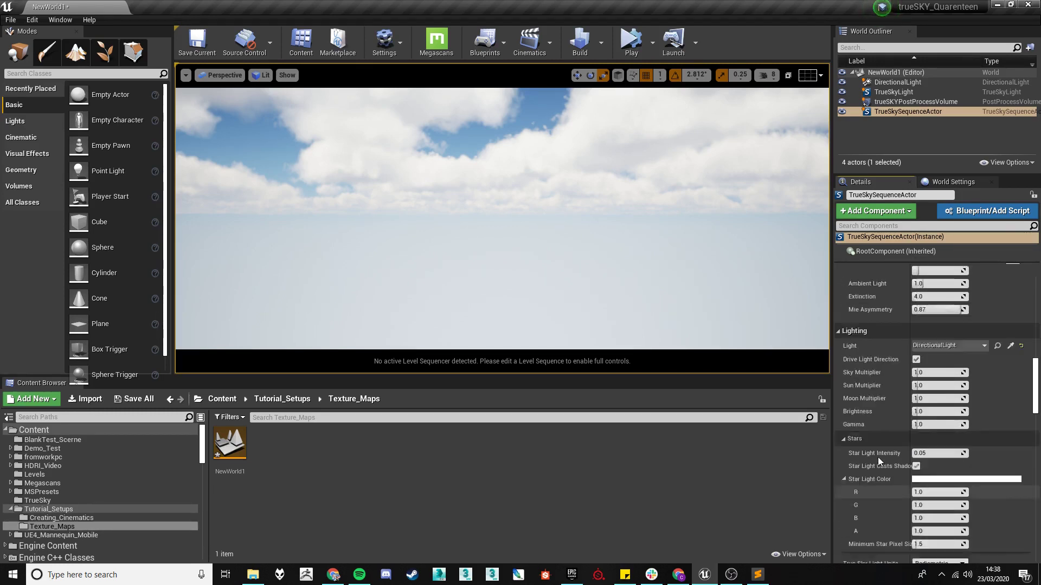
{"action": "scroll", "coordinate": [877, 457], "scroll_direction": "up", "scroll_amount": 15}
Create a trueSKY Sequence Asset, make it the Active Sequence, and open it.
{"action": "right_click", "coordinate": [433, 465]}
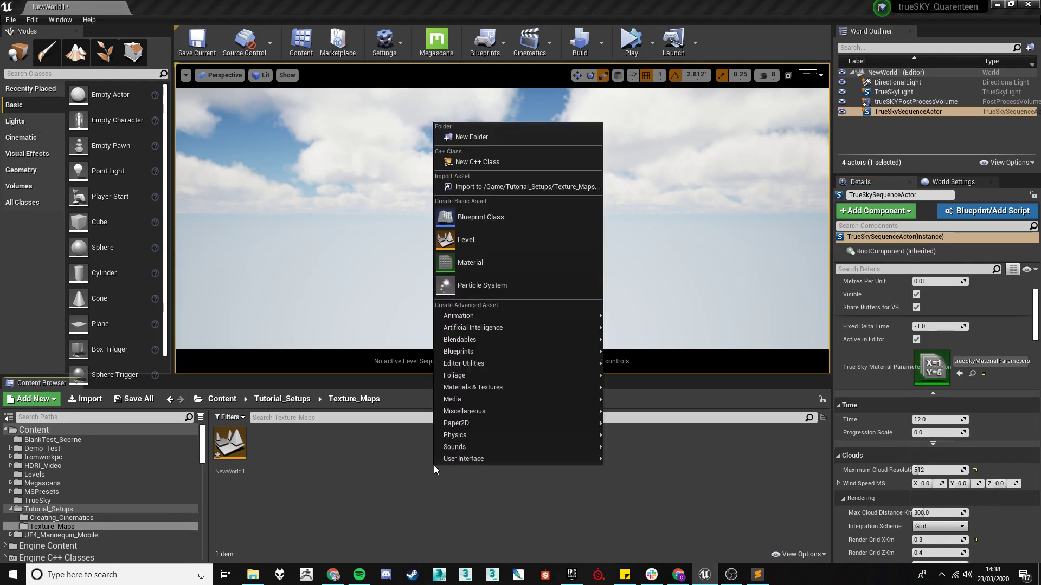
{"action": "mouse_move", "coordinate": [515, 412]}
{"action": "scroll", "coordinate": [650, 450], "scroll_direction": "down", "scroll_amount": 2}
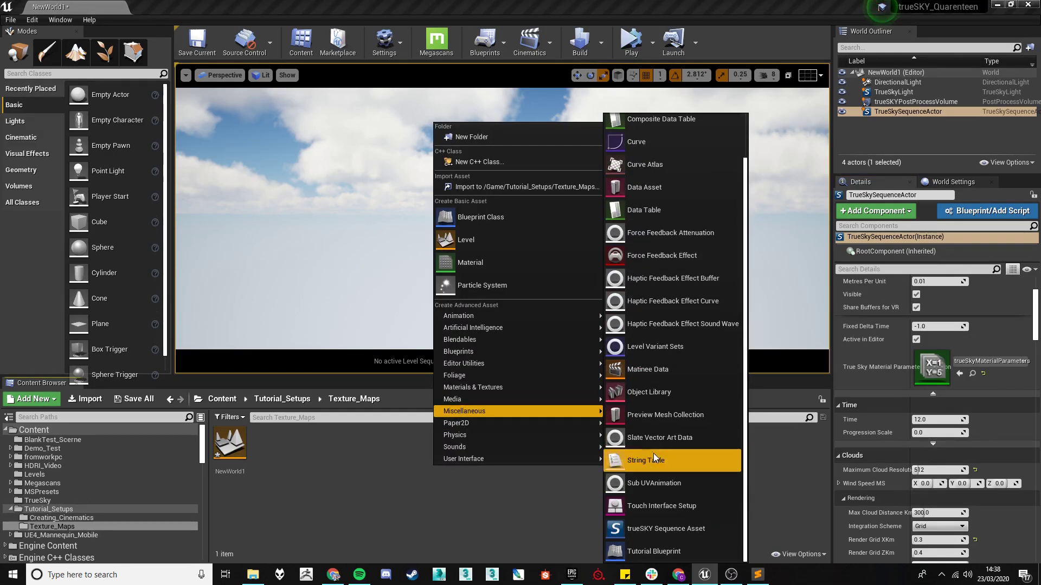
{"action": "left_click", "coordinate": [663, 529]}
{"action": "left_click_drag", "start_coordinate": [230, 449], "coordinate": [874, 374]}
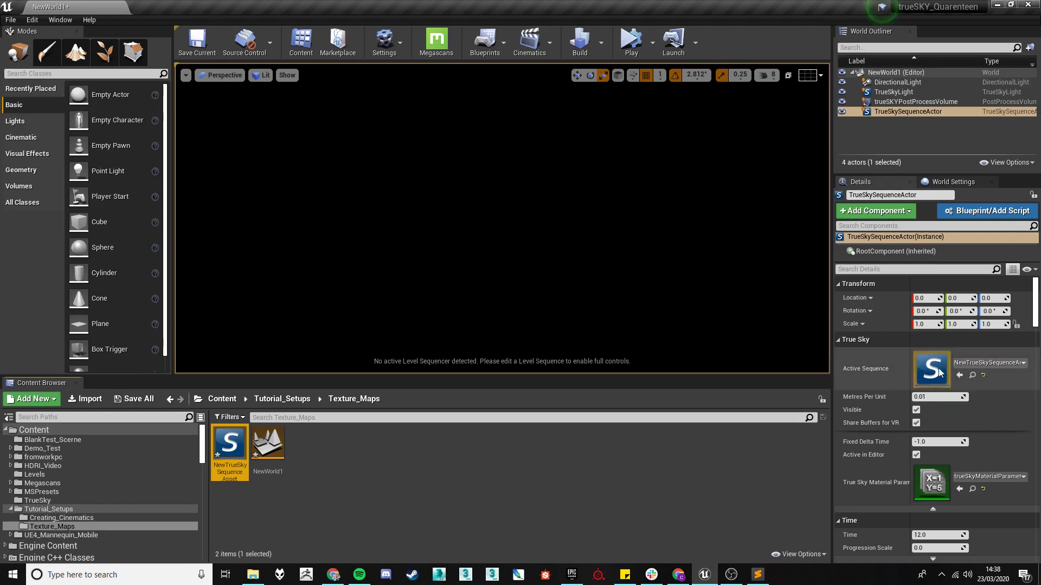
{"action": "double_click", "coordinate": [222, 449]}
Add a Clouds 404 layer with a 12:00 keyframe and lower its cloudiness to 0.565.
{"action": "right_click", "coordinate": [528, 388]}
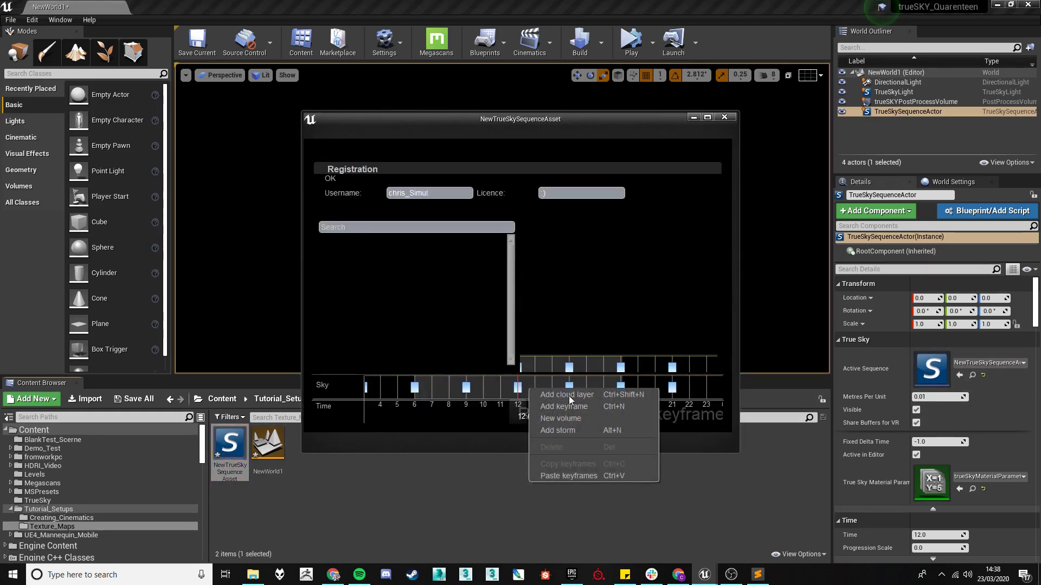
{"action": "left_click", "coordinate": [573, 399]}
{"action": "right_click", "coordinate": [515, 385]}
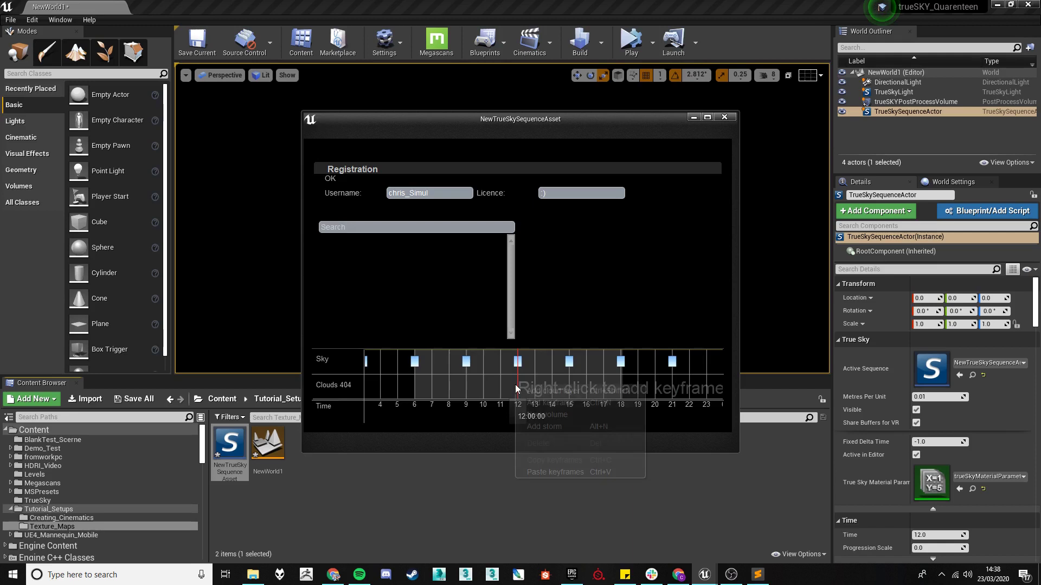
{"action": "left_click", "coordinate": [542, 402]}
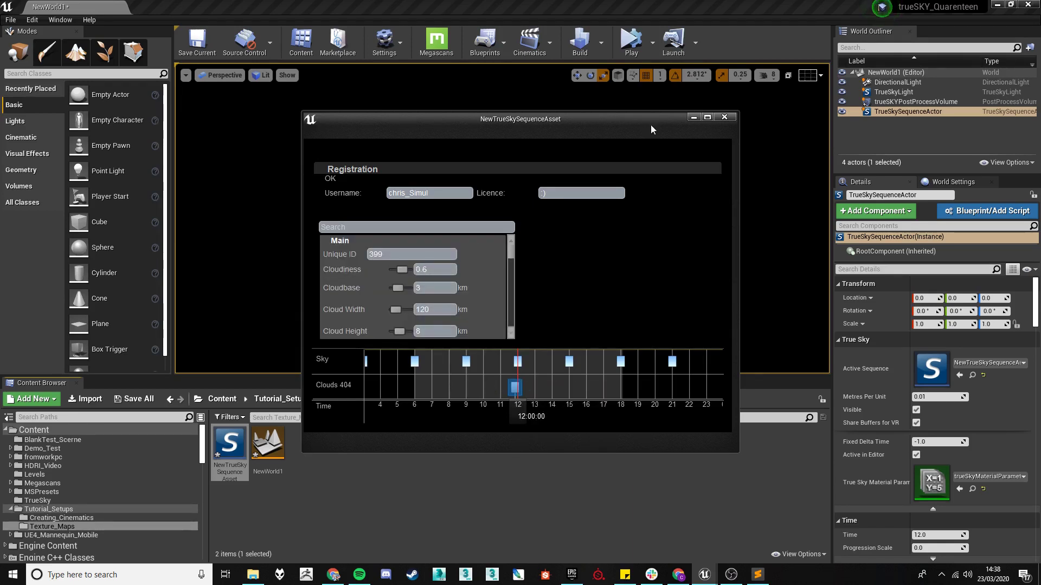
{"action": "mouse_move", "coordinate": [651, 125]}
{"action": "left_mouse_down"}
{"action": "mouse_move", "coordinate": [685, 151]}
{"action": "mouse_move", "coordinate": [655, 108]}
{"action": "left_mouse_up"}
{"action": "left_click_drag", "start_coordinate": [930, 535], "coordinate": [946, 536]}
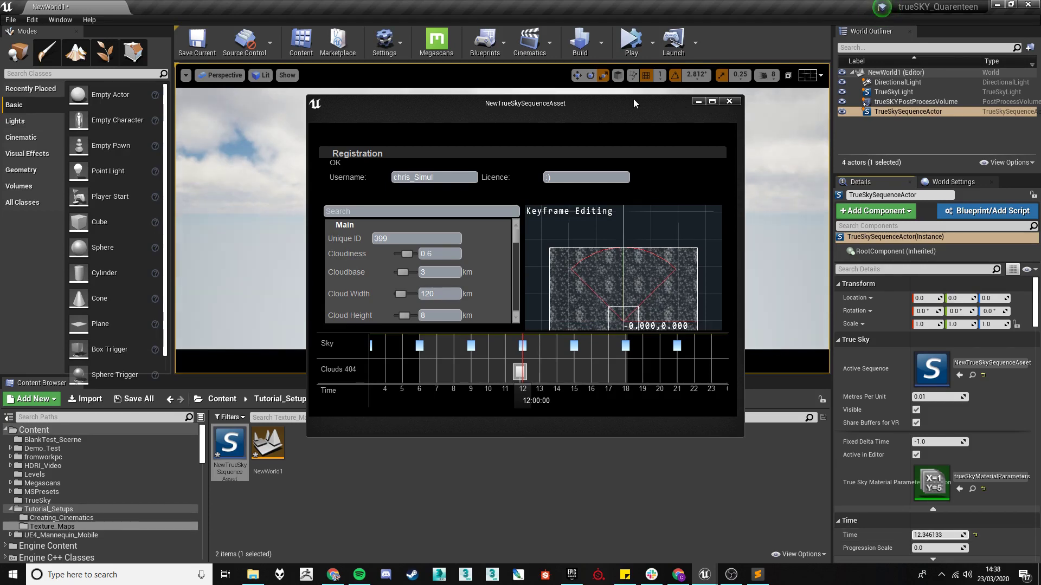
{"action": "left_click_drag", "start_coordinate": [633, 103], "coordinate": [875, 217]}
{"action": "left_click_drag", "start_coordinate": [652, 370], "coordinate": [650, 368]}
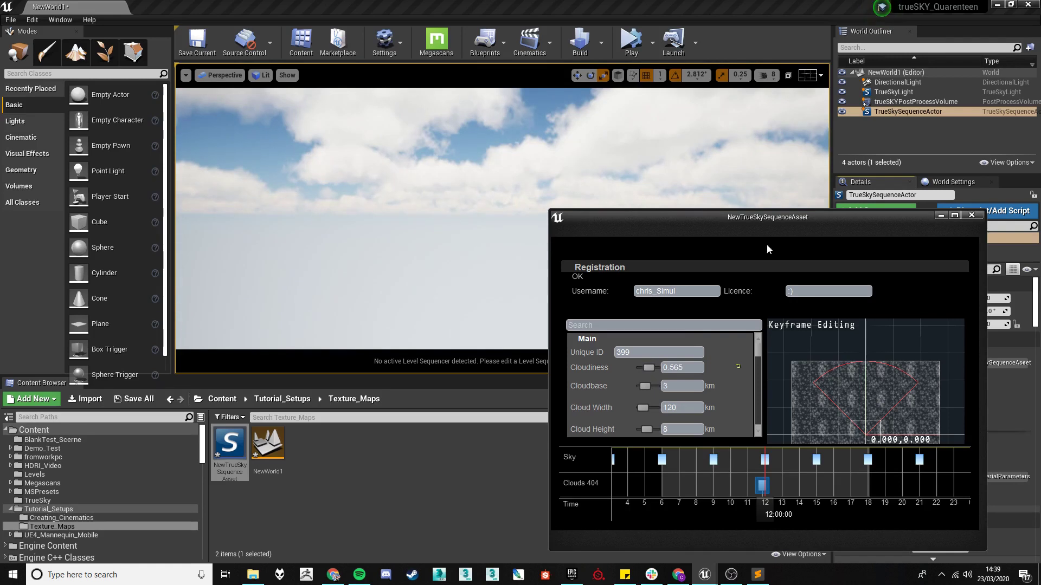
Close and reopen the sequence, then show Clouds 404 settings in an enlarged sequencer window.
{"action": "left_click", "coordinate": [970, 216]}
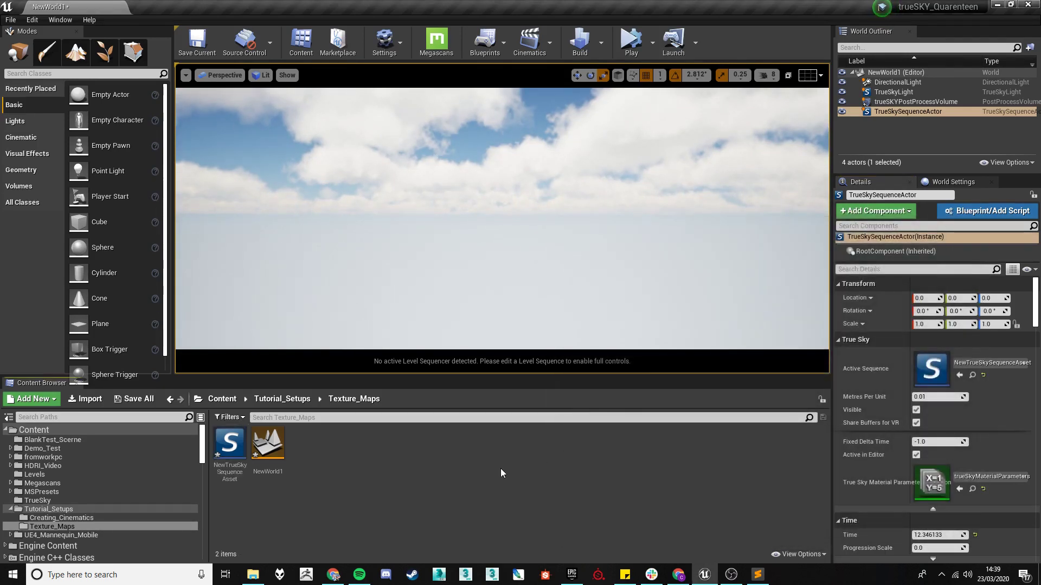
{"action": "left_click", "coordinate": [758, 576]}
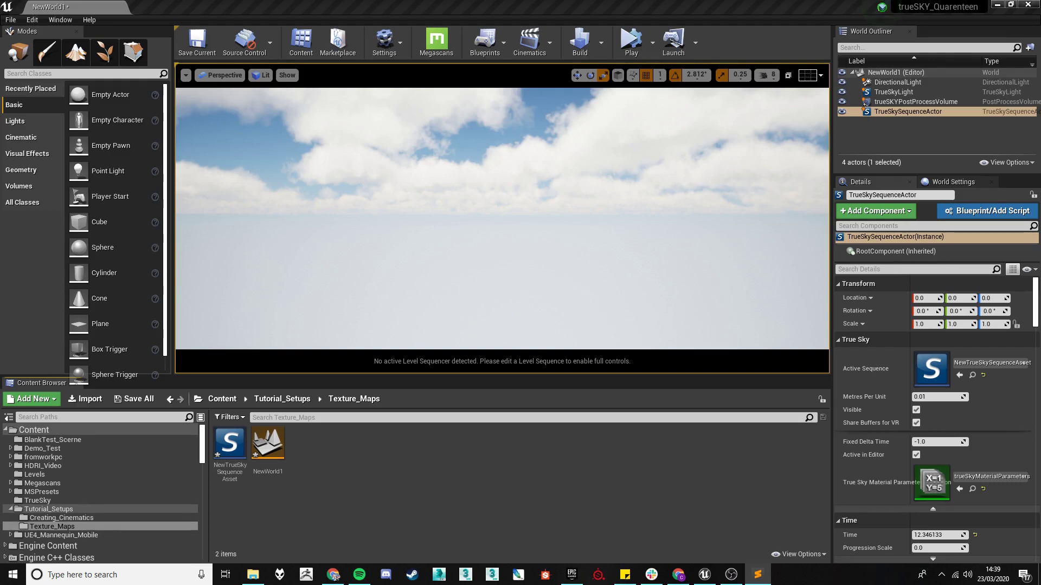
{"action": "double_click", "coordinate": [931, 368]}
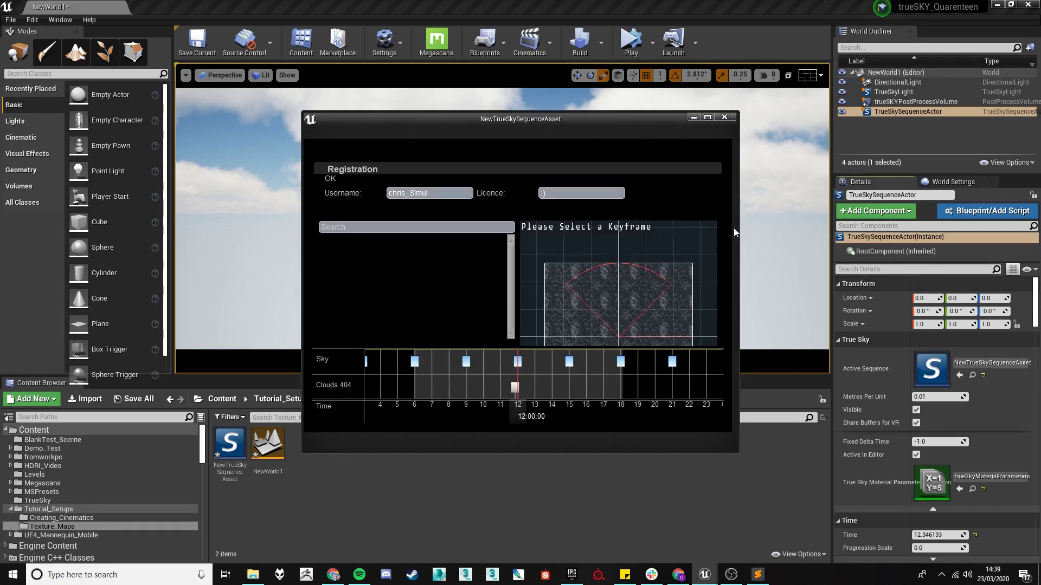
{"action": "left_click_drag", "start_coordinate": [574, 125], "coordinate": [747, 158]}
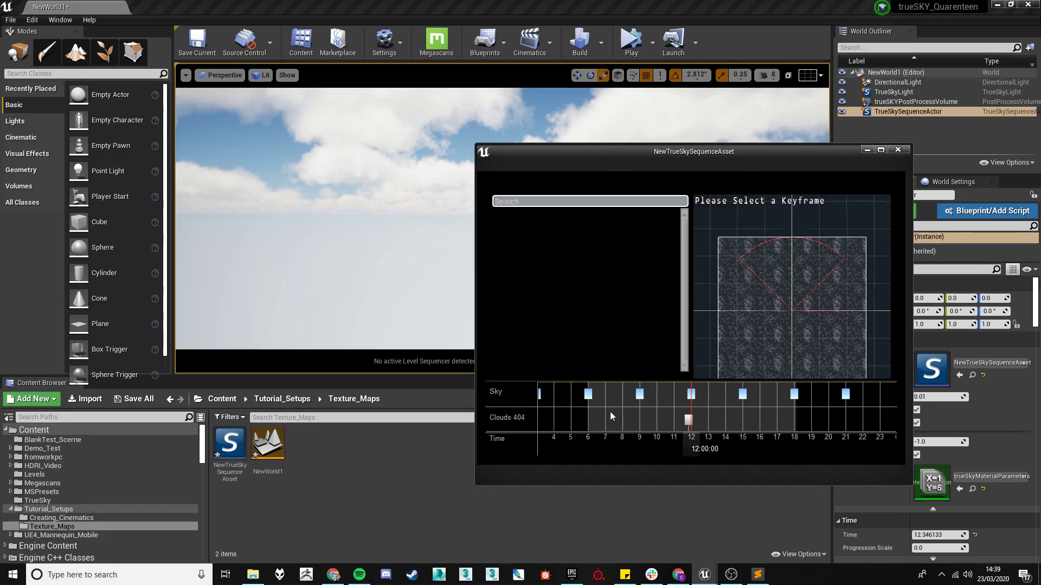
{"action": "left_click", "coordinate": [525, 414]}
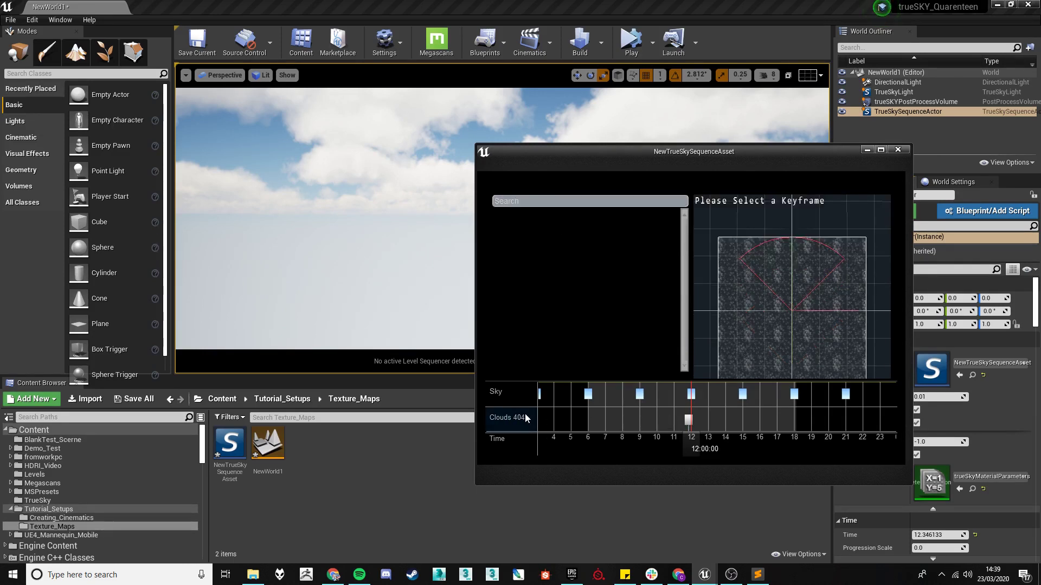
{"action": "left_click_drag", "start_coordinate": [680, 147], "coordinate": [595, 137]}
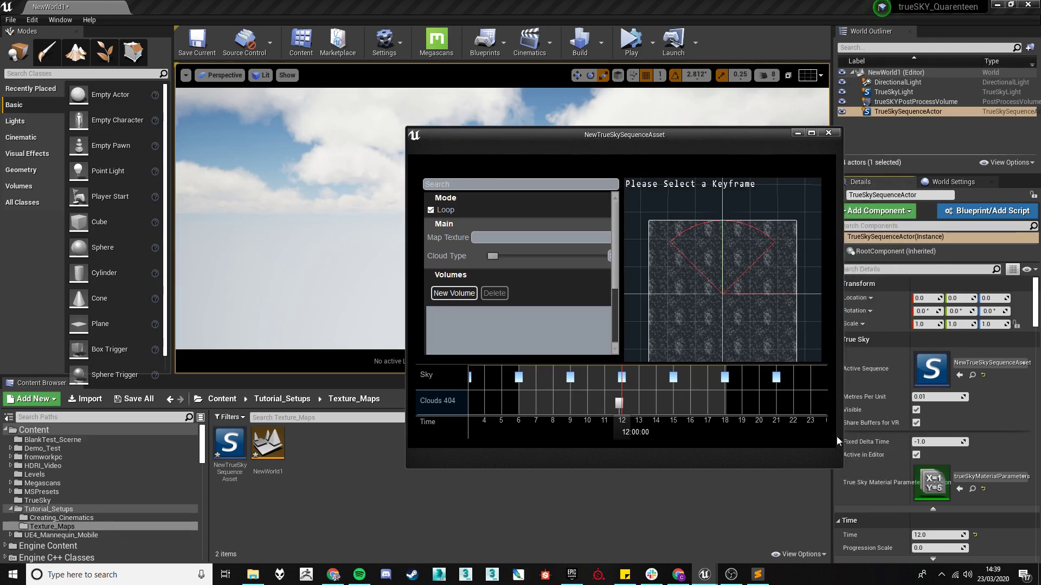
{"action": "left_click_drag", "start_coordinate": [841, 466], "coordinate": [962, 492]}
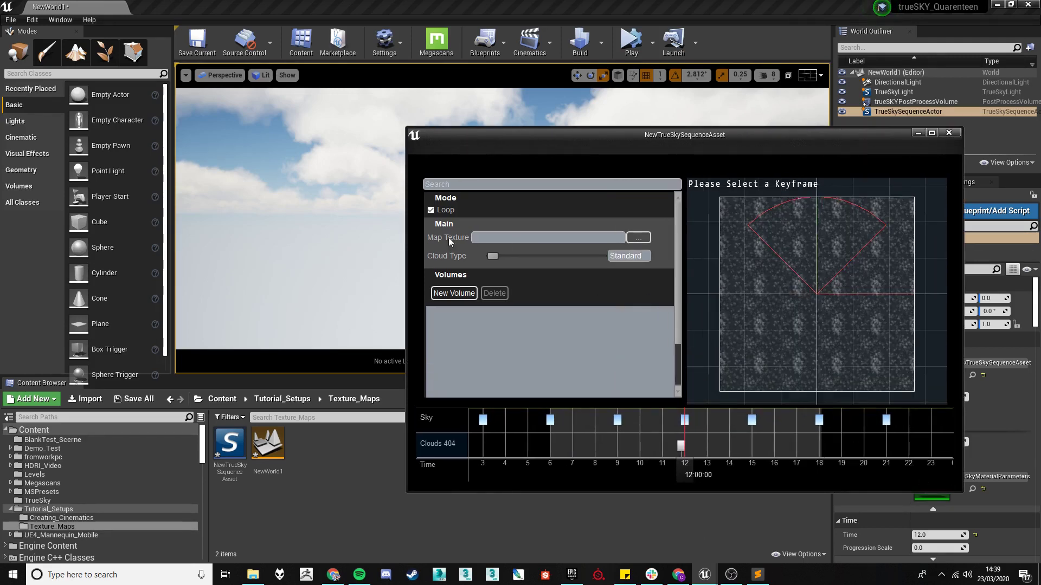
Browse for the Map Texture file and navigate to E:\UE_4.24\Engine\Plugins.
{"action": "left_click", "coordinate": [638, 237]}
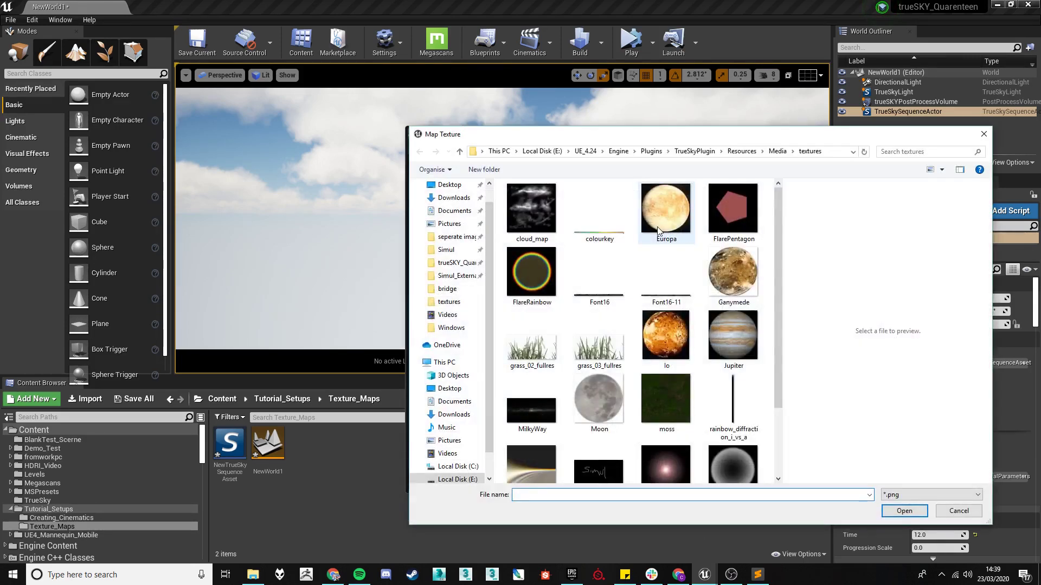
{"action": "scroll", "coordinate": [650, 236], "scroll_direction": "down", "scroll_amount": 1}
{"action": "scroll", "coordinate": [648, 239], "scroll_direction": "up", "scroll_amount": 1}
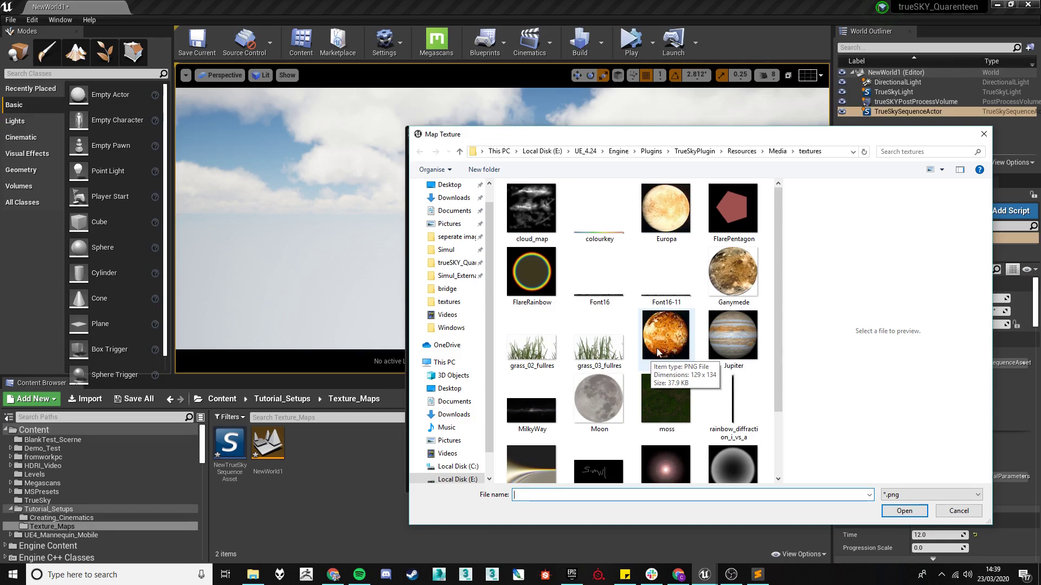
{"action": "left_click", "coordinate": [556, 152]}
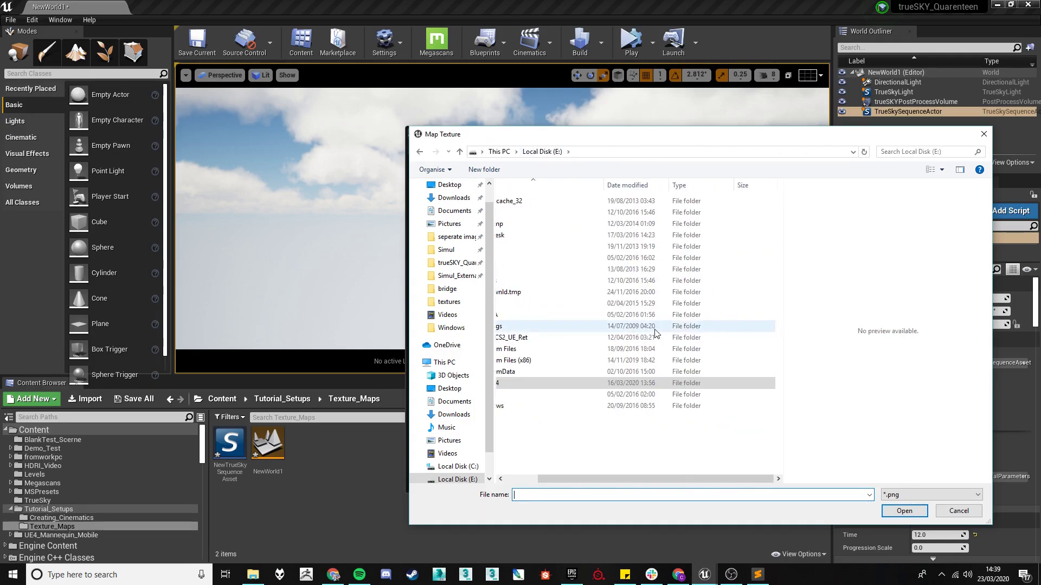
{"action": "double_click", "coordinate": [544, 386]}
{"action": "double_click", "coordinate": [540, 216]}
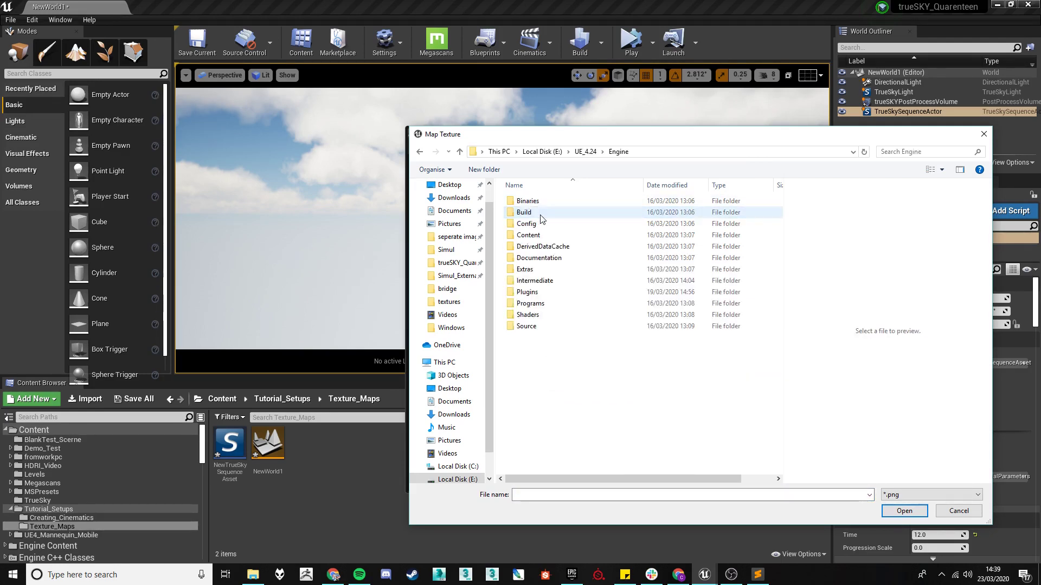
{"action": "double_click", "coordinate": [542, 293]}
Go into TrueSkyPlugin\Resources\Media\textures and choose cloud_map.
{"action": "scroll", "coordinate": [555, 308], "scroll_direction": "down", "scroll_amount": 2}
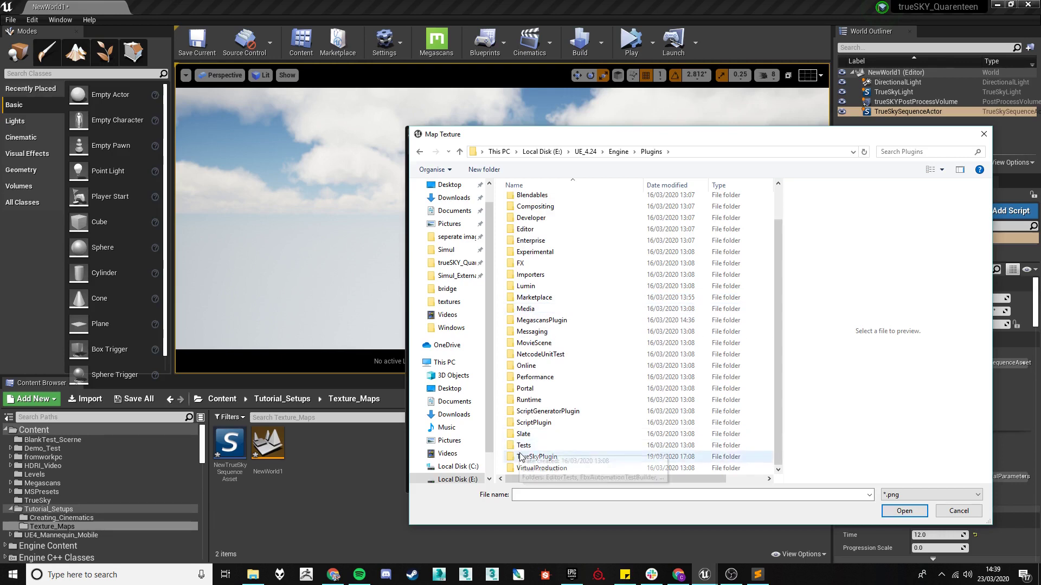
{"action": "double_click", "coordinate": [542, 457]}
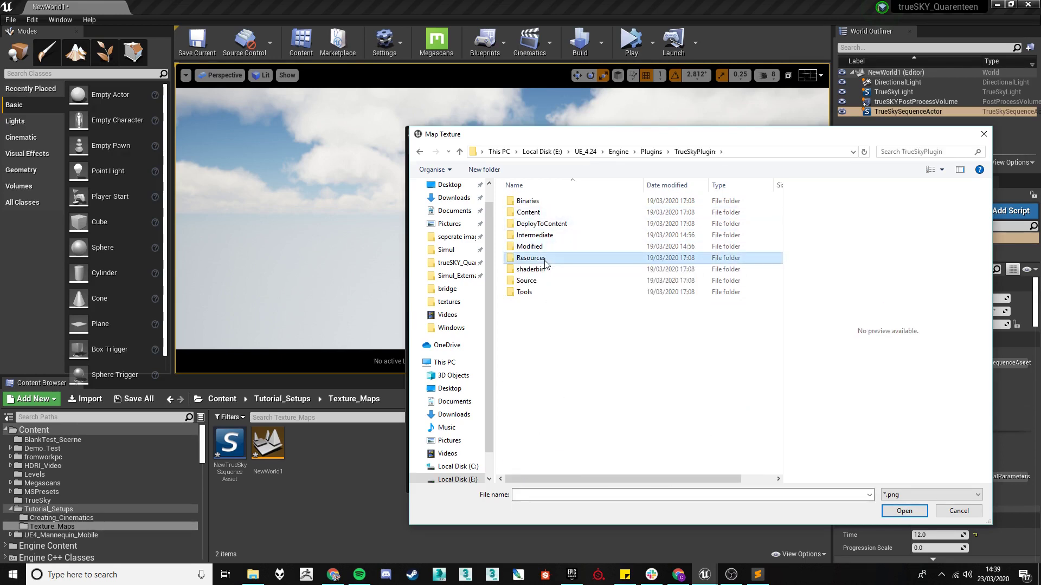
{"action": "double_click", "coordinate": [534, 258]}
{"action": "double_click", "coordinate": [534, 203]}
{"action": "double_click", "coordinate": [537, 203]}
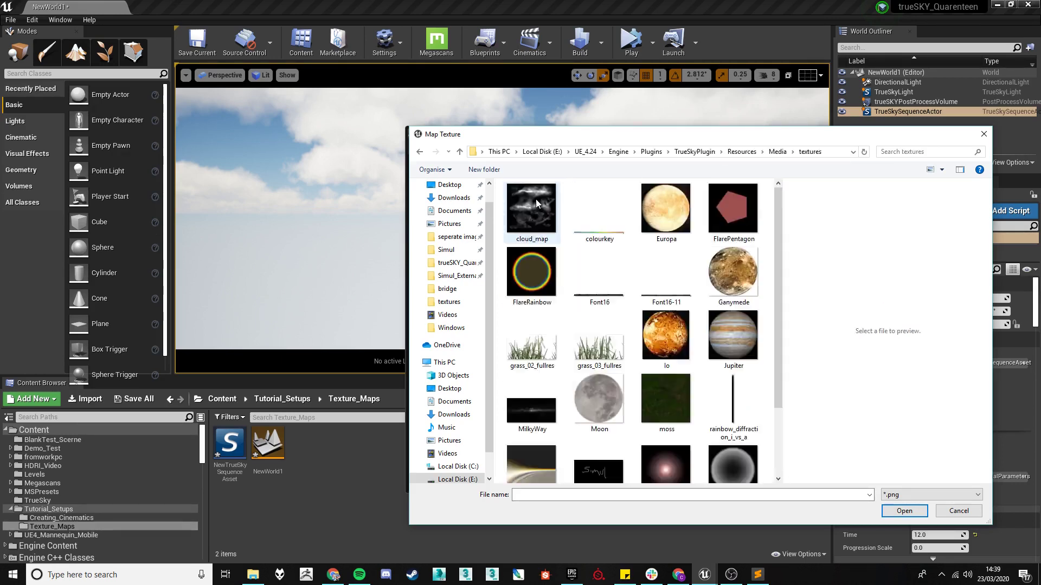
{"action": "scroll", "coordinate": [661, 427], "scroll_direction": "down", "scroll_amount": 5}
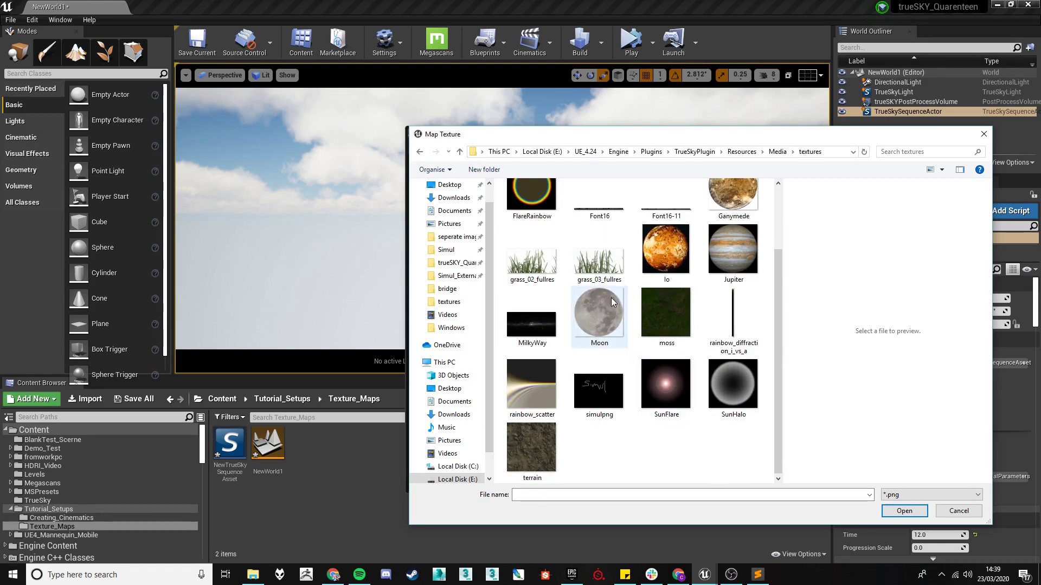
{"action": "scroll", "coordinate": [611, 297], "scroll_direction": "up", "scroll_amount": 2}
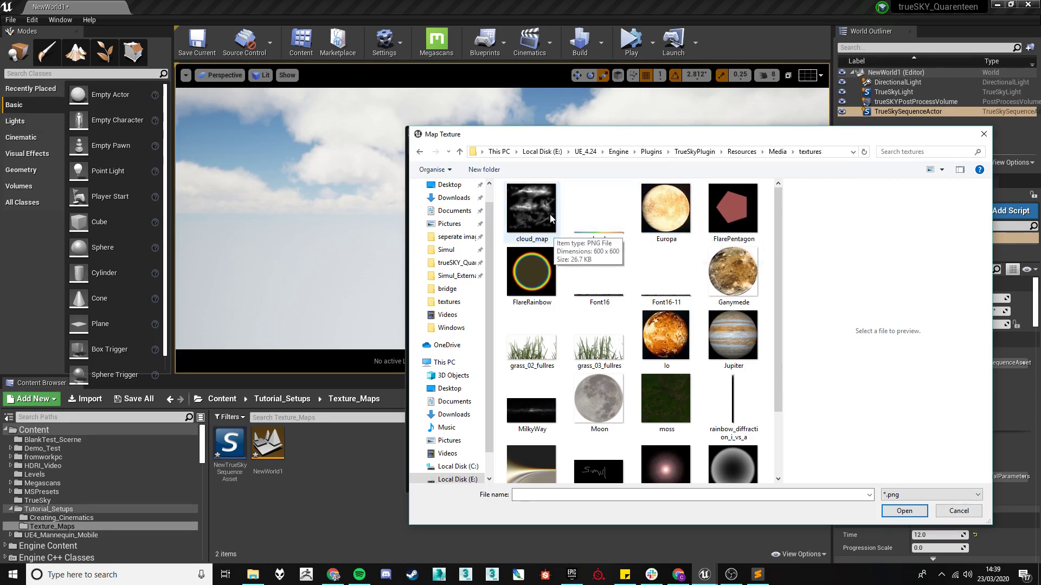
{"action": "left_click", "coordinate": [542, 220]}
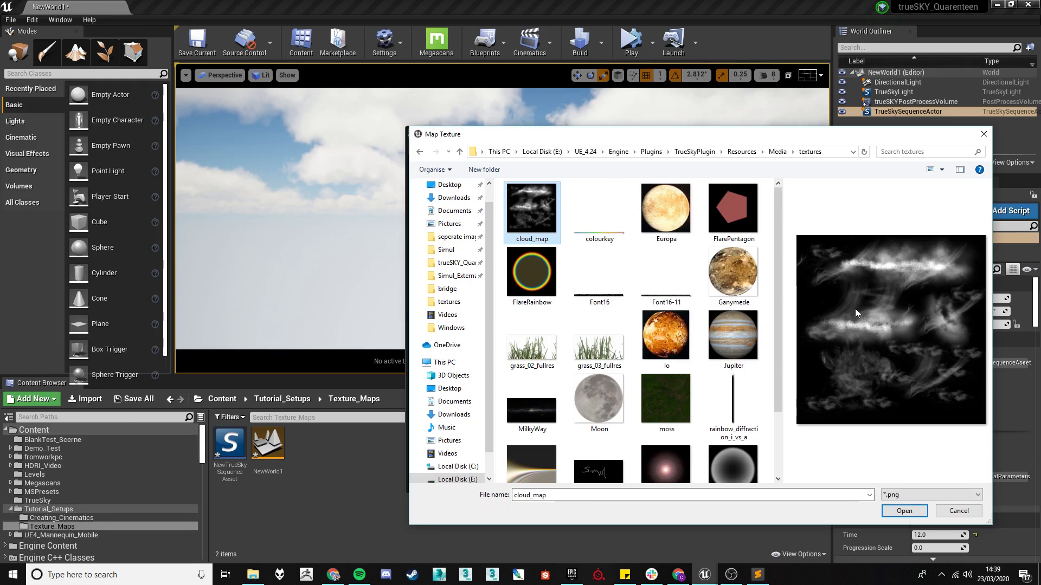
Confirm cloud_map as the map texture and raise the 12:00 keyframe's Cloudiness to 1.
{"action": "left_click", "coordinate": [904, 511]}
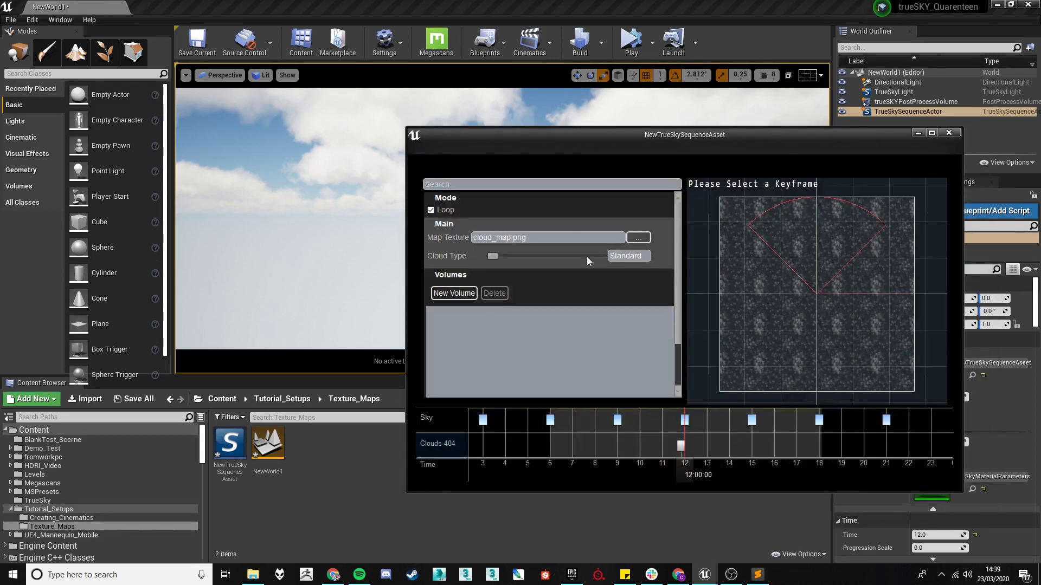
{"action": "left_click", "coordinate": [681, 446]}
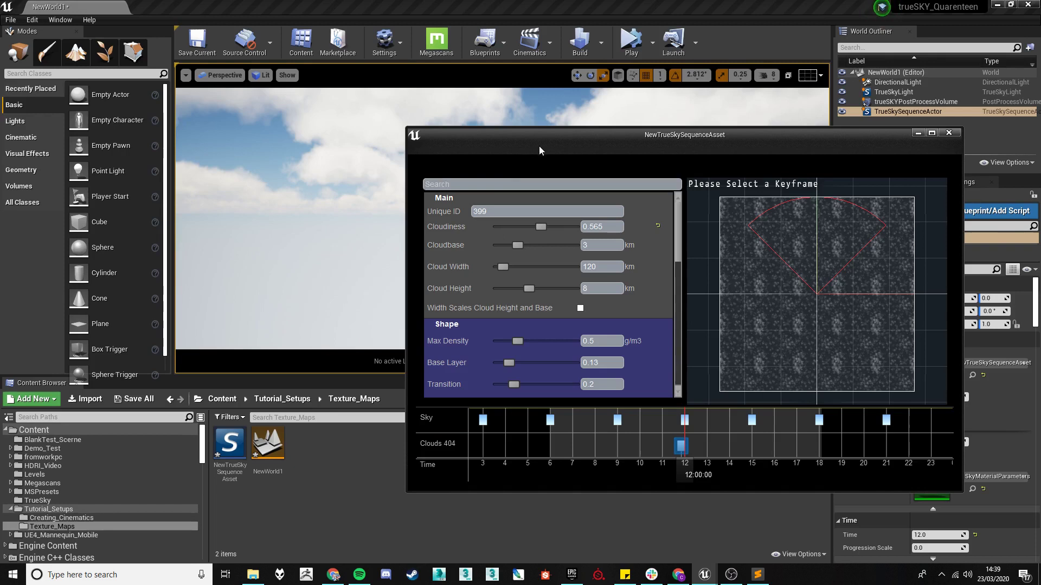
{"action": "left_click_drag", "start_coordinate": [539, 145], "coordinate": [575, 200]}
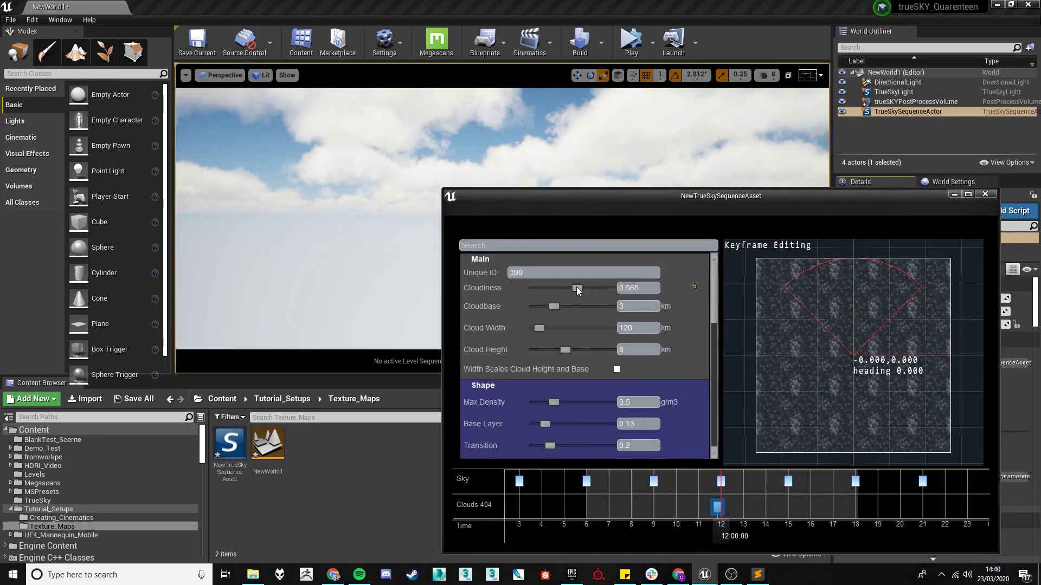
{"action": "left_click_drag", "start_coordinate": [580, 289], "coordinate": [633, 289]}
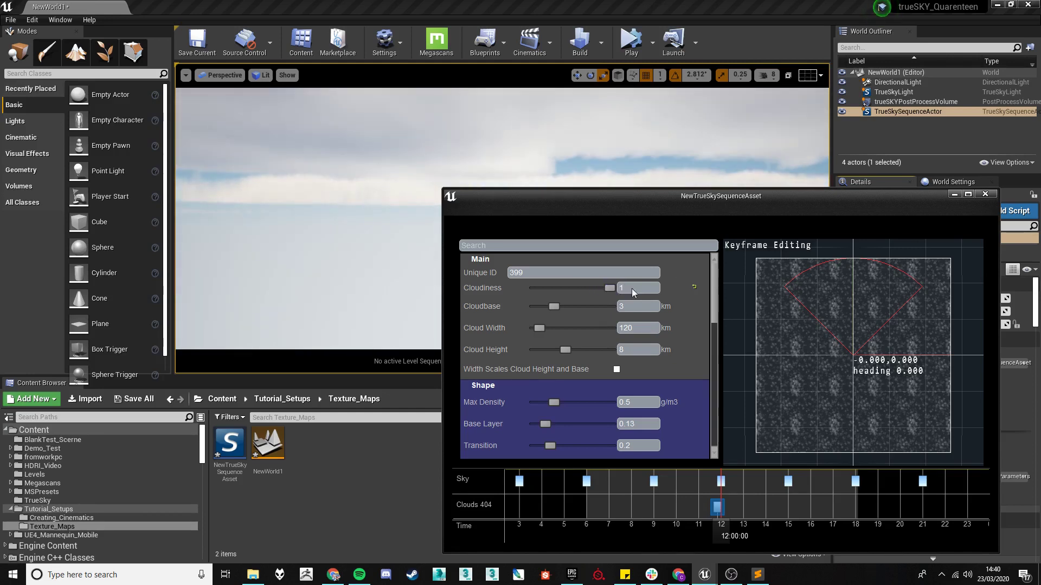
{"action": "left_click_drag", "start_coordinate": [854, 202], "coordinate": [847, 203]}
Tilt the viewport up to view the denser clouds, then reopen NewTrueSkySequenceAsset.
{"action": "left_click", "coordinate": [697, 206]}
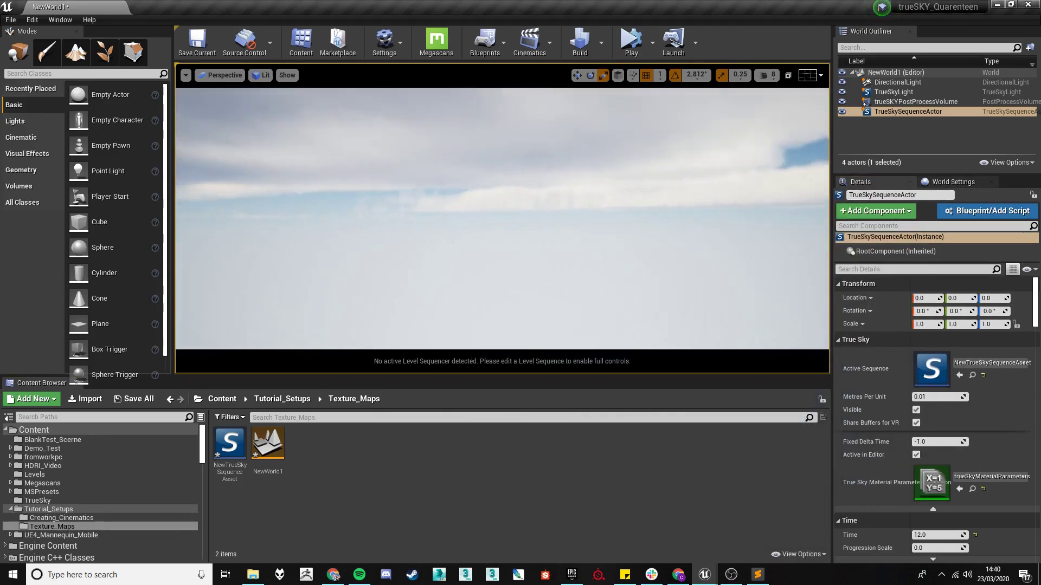
{"action": "right_click_drag", "start_coordinate": [697, 206], "coordinate": [698, 185]}
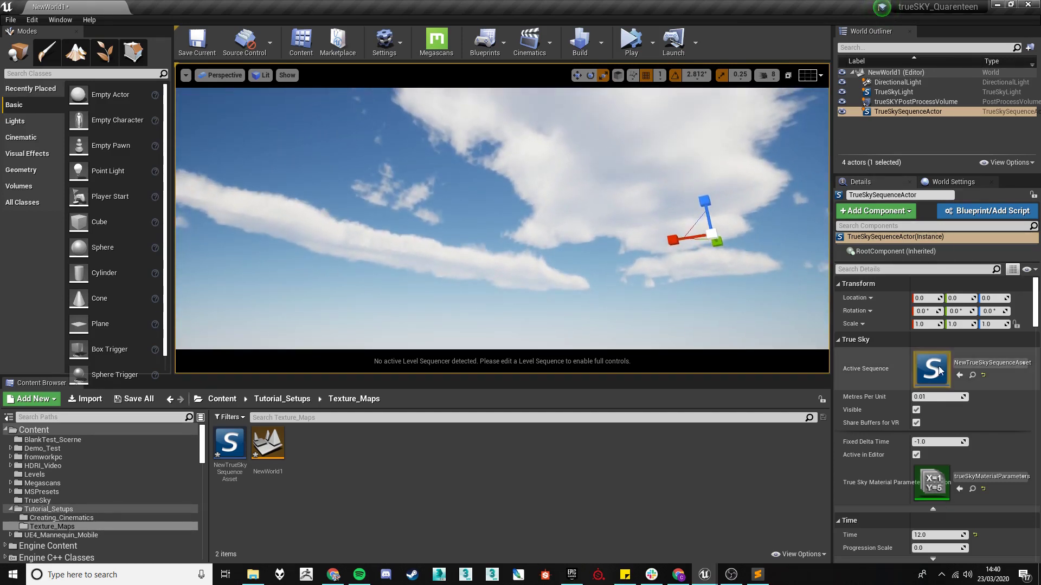
{"action": "double_click", "coordinate": [940, 372]}
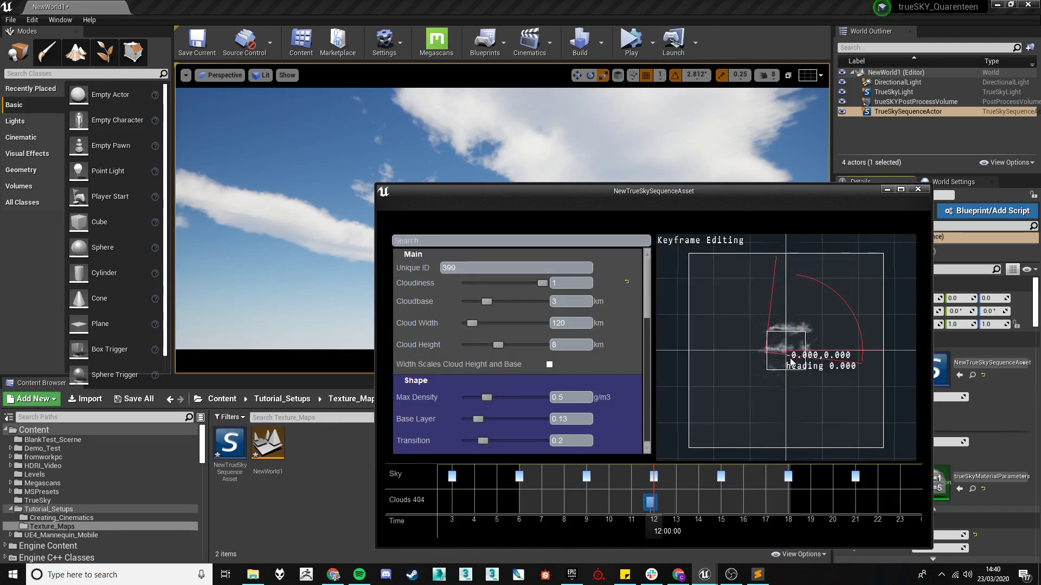
{"action": "scroll", "coordinate": [795, 357], "scroll_direction": "up", "scroll_amount": 3}
{"action": "scroll", "coordinate": [787, 374], "scroll_direction": "down", "scroll_amount": 2}
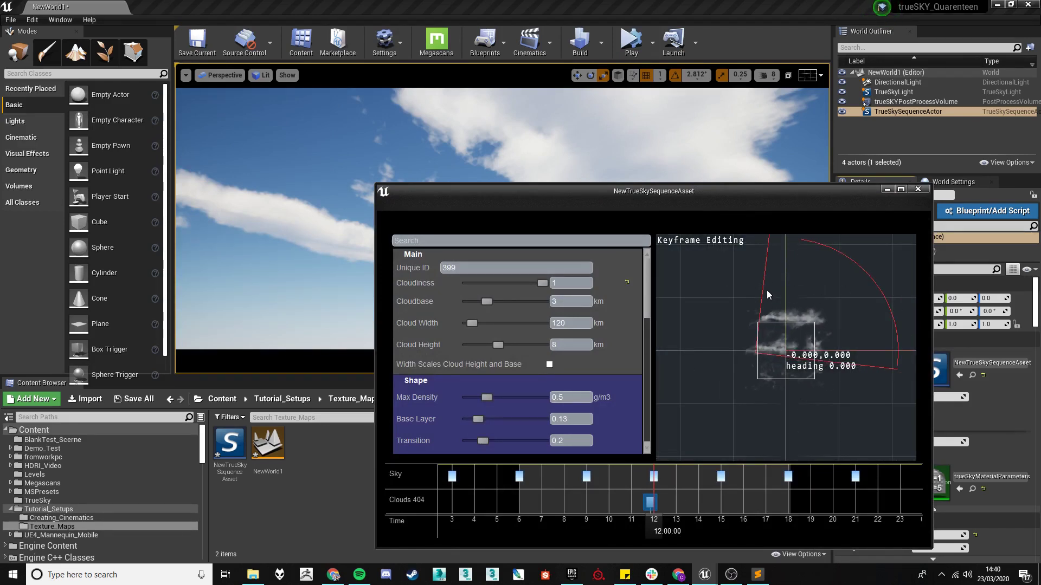
Set the keyframe's Worley Noise to 0.381 and Worley Scale to 12.
{"action": "left_click_drag", "start_coordinate": [611, 191], "coordinate": [677, 245]}
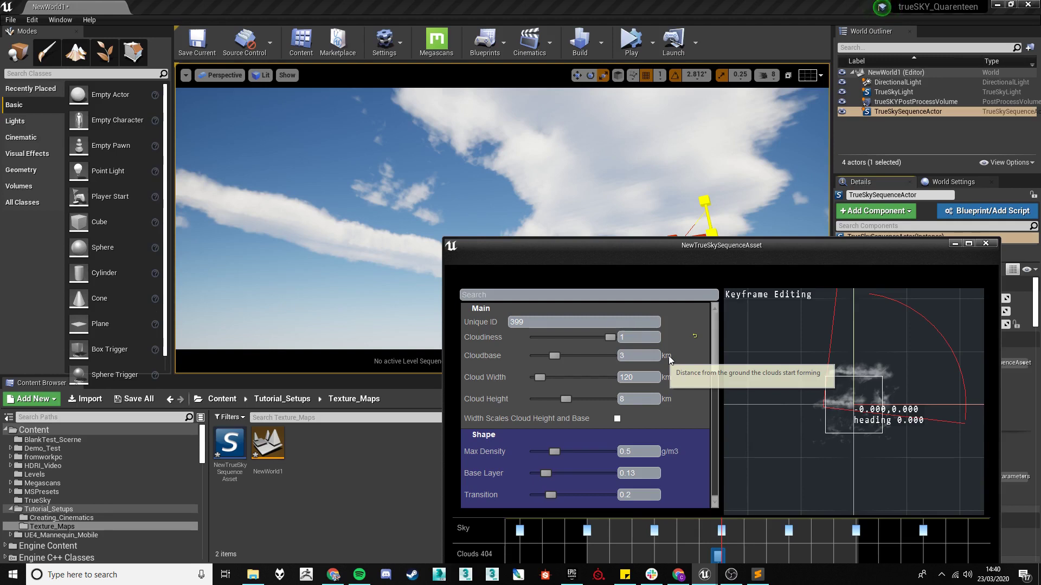
{"action": "scroll", "coordinate": [585, 362], "scroll_direction": "down", "scroll_amount": 3}
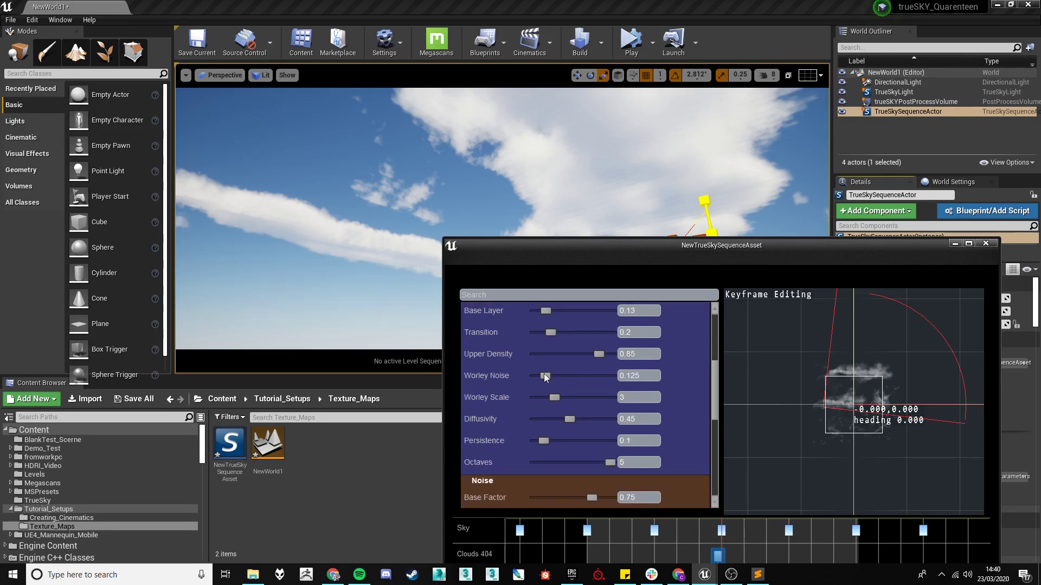
{"action": "left_click_drag", "start_coordinate": [544, 375], "coordinate": [636, 398]}
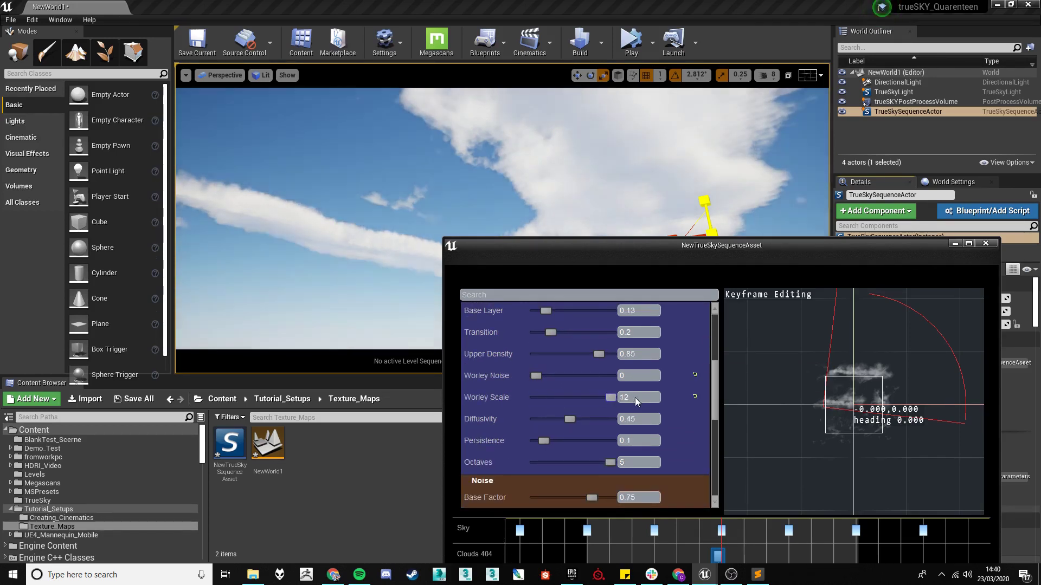
{"action": "left_click_drag", "start_coordinate": [536, 377], "coordinate": [564, 374]}
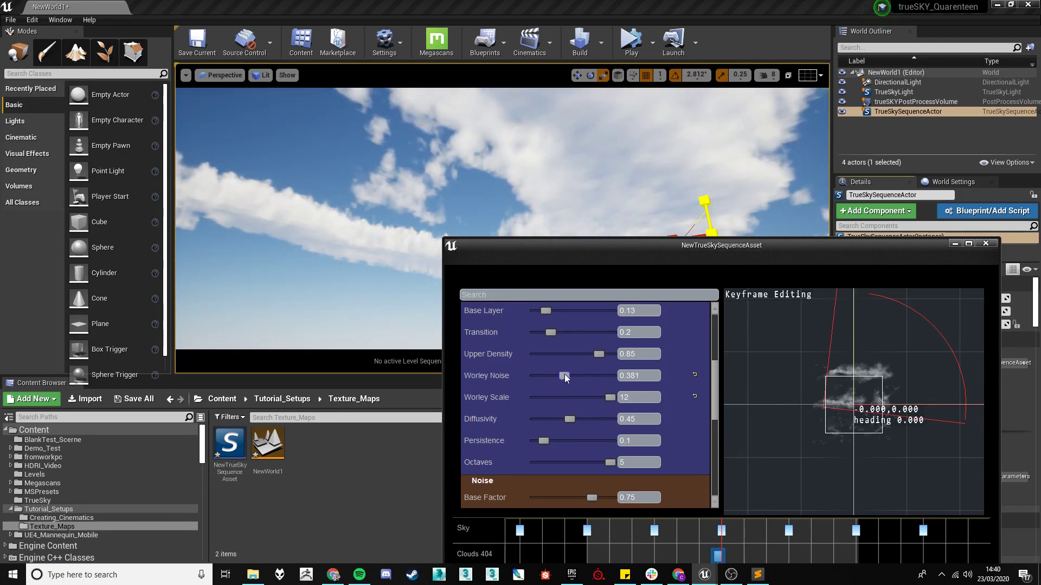
Add a second Clouds 404 key, scrub time near 13:00, then hide the sequencer and deselect.
{"action": "right_click", "coordinate": [783, 548]}
{"action": "left_click", "coordinate": [820, 476]}
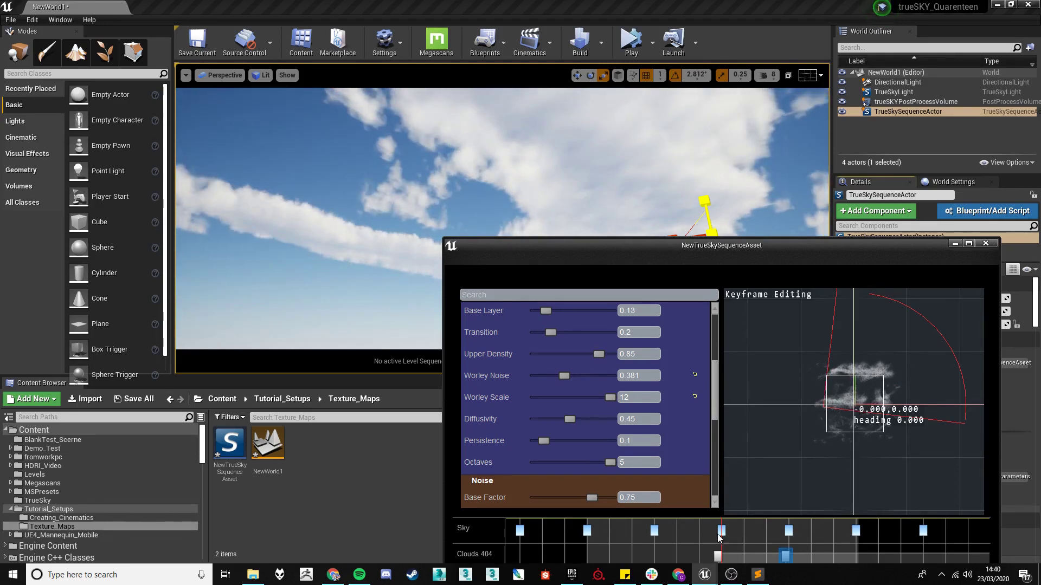
{"action": "left_click_drag", "start_coordinate": [772, 246], "coordinate": [750, 123]}
{"action": "left_click", "coordinate": [724, 461]}
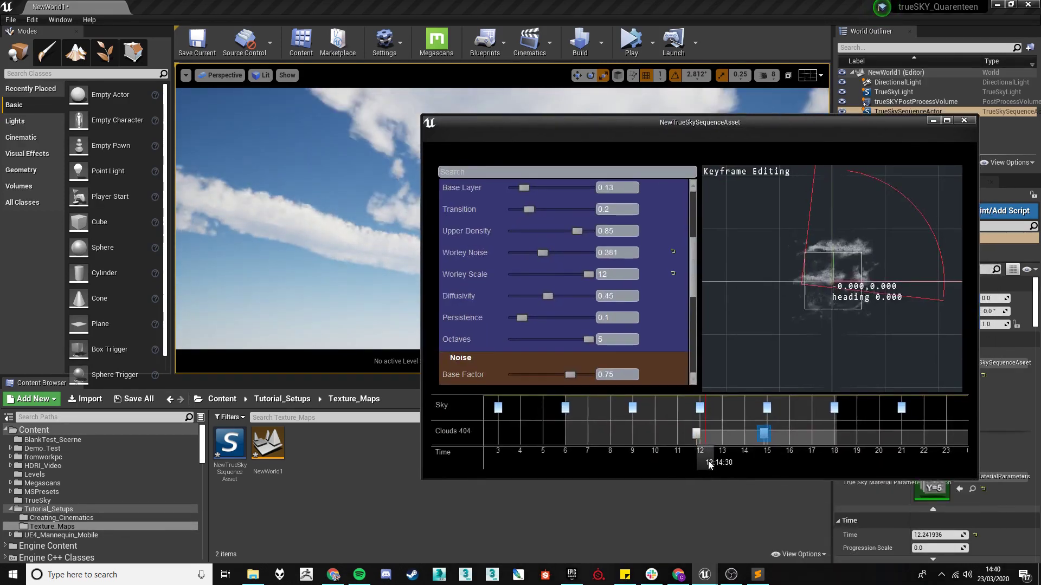
{"action": "mouse_move", "coordinate": [724, 461]}
{"action": "left_mouse_down"}
{"action": "mouse_move", "coordinate": [759, 461]}
{"action": "mouse_move", "coordinate": [711, 459]}
{"action": "left_mouse_up"}
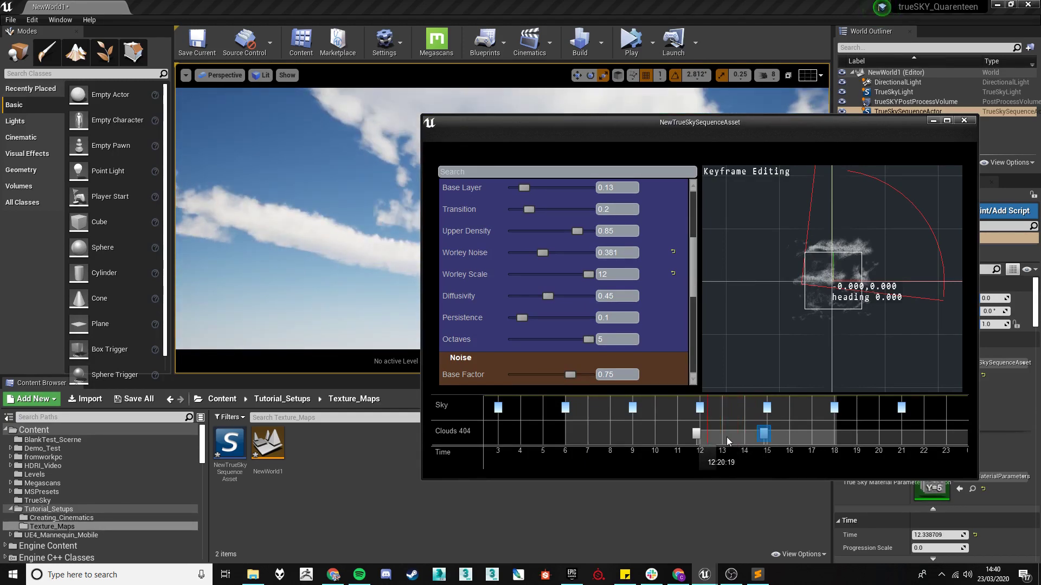
{"action": "left_click_drag", "start_coordinate": [879, 125], "coordinate": [860, 164]}
{"action": "left_click", "coordinate": [863, 164]}
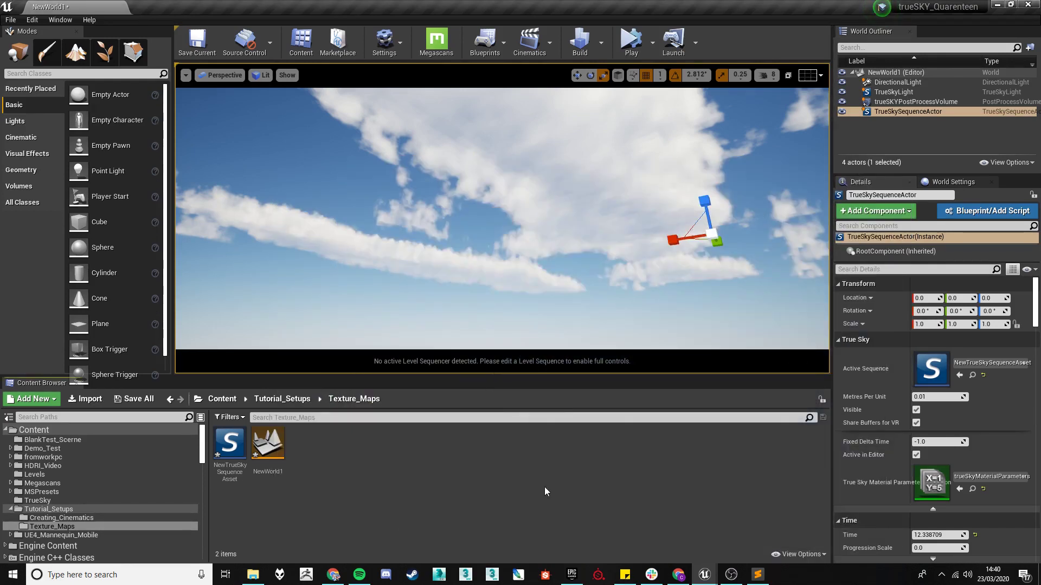
{"action": "left_click", "coordinate": [612, 250]}
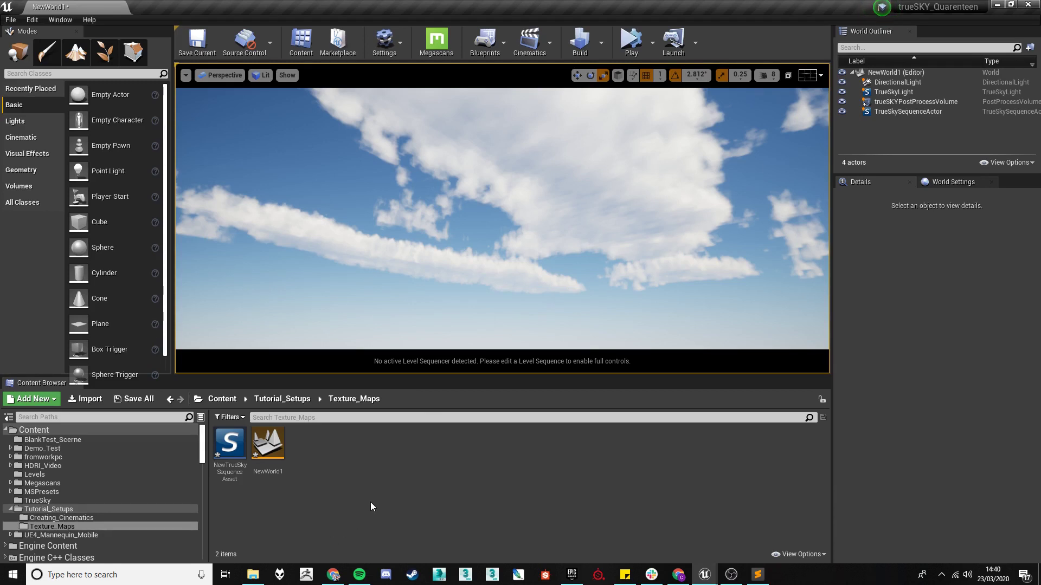
Launch Microsoft Paint from the Windows search.
{"action": "left_click", "coordinate": [109, 576]}
{"action": "type", "text": "pai"}
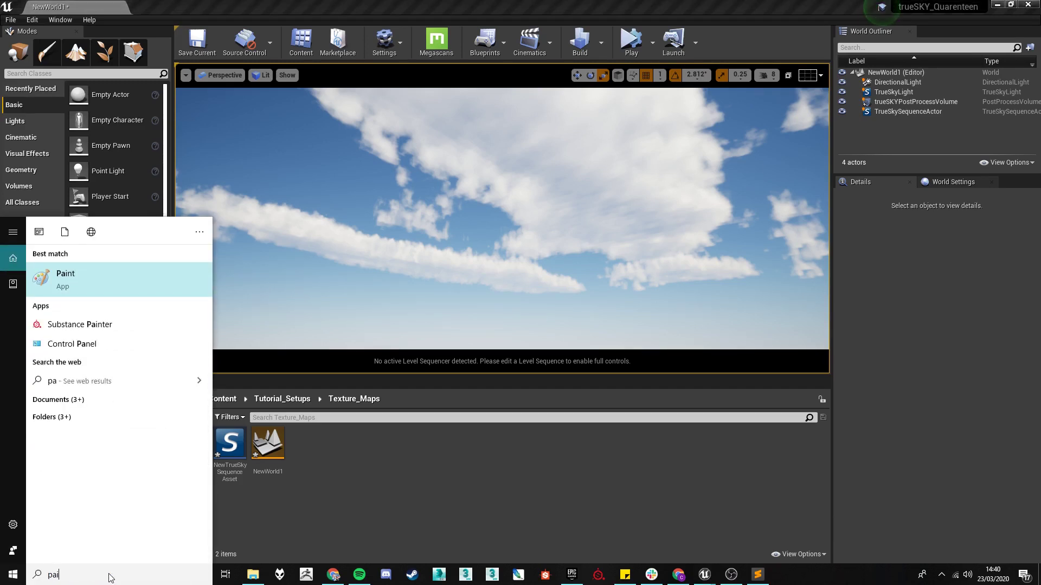
{"action": "type", "text": "nt"}
{"action": "key", "text": "Return"}
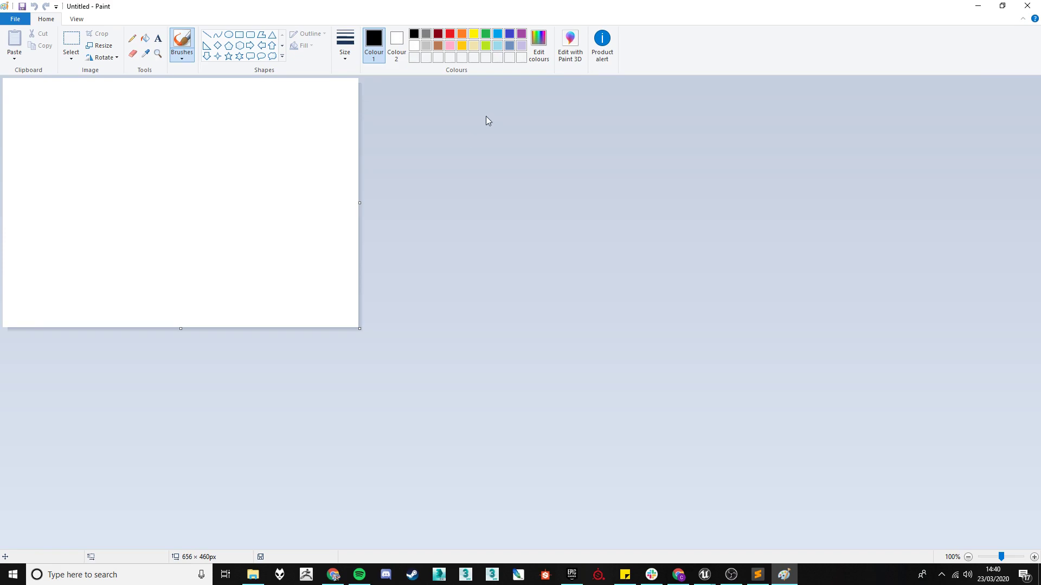
Fill the canvas black and paint with a white brush.
{"action": "left_click", "coordinate": [145, 38]}
{"action": "left_click", "coordinate": [216, 172]}
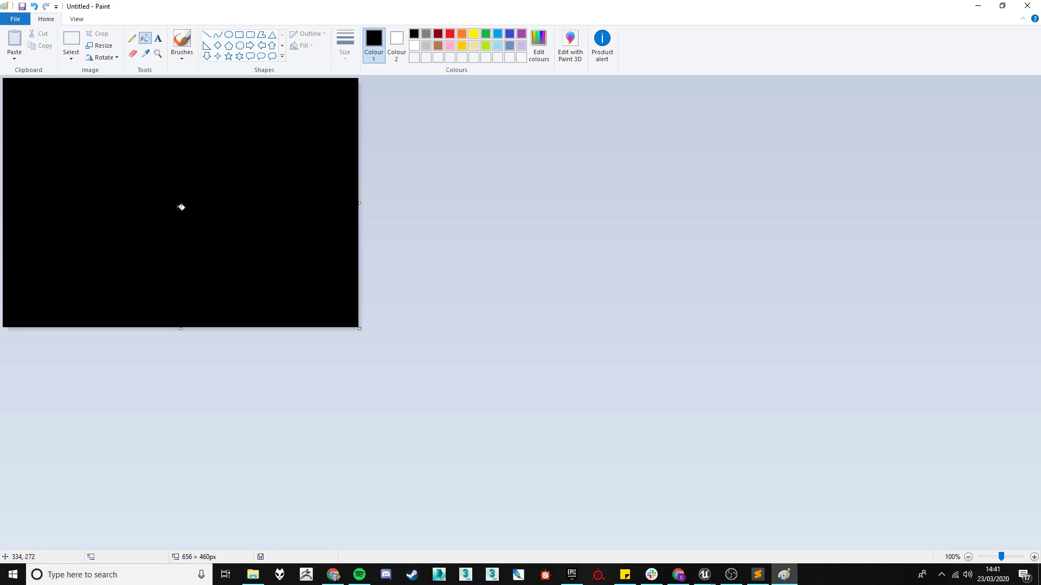
{"action": "left_click", "coordinate": [413, 46]}
{"action": "left_click", "coordinate": [131, 40]}
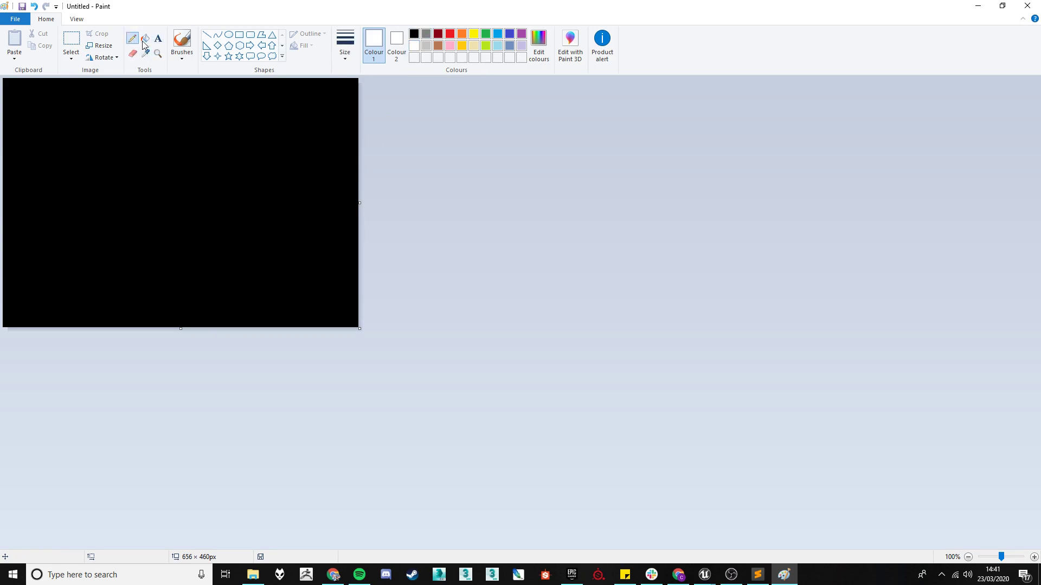
{"action": "left_click", "coordinate": [181, 43]}
{"action": "left_click", "coordinate": [282, 150]}
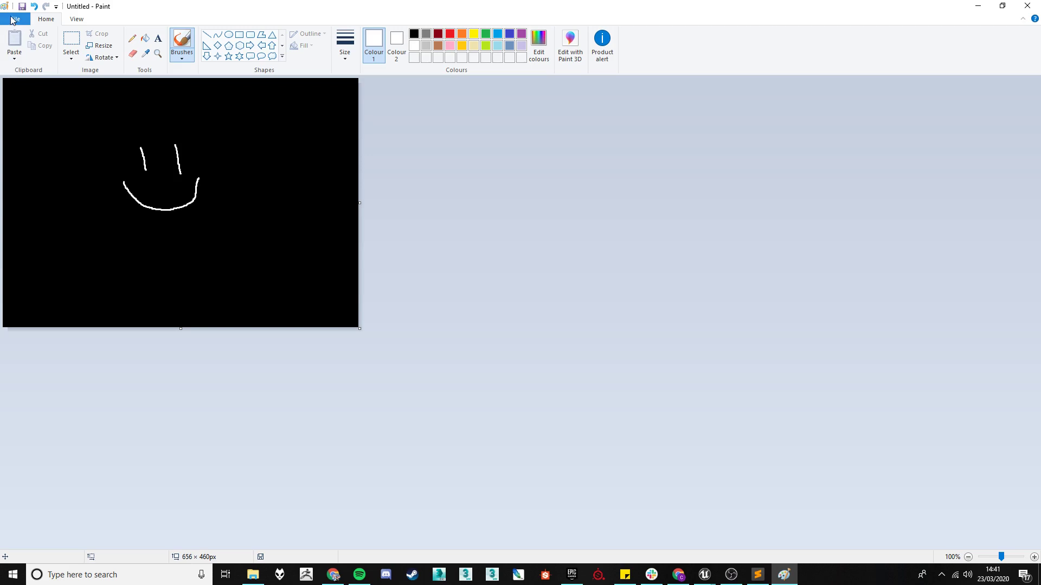
Save the drawing as smiley in the Simul folder, then minimise Paint.
{"action": "left_click", "coordinate": [13, 20]}
{"action": "left_click", "coordinate": [53, 113]}
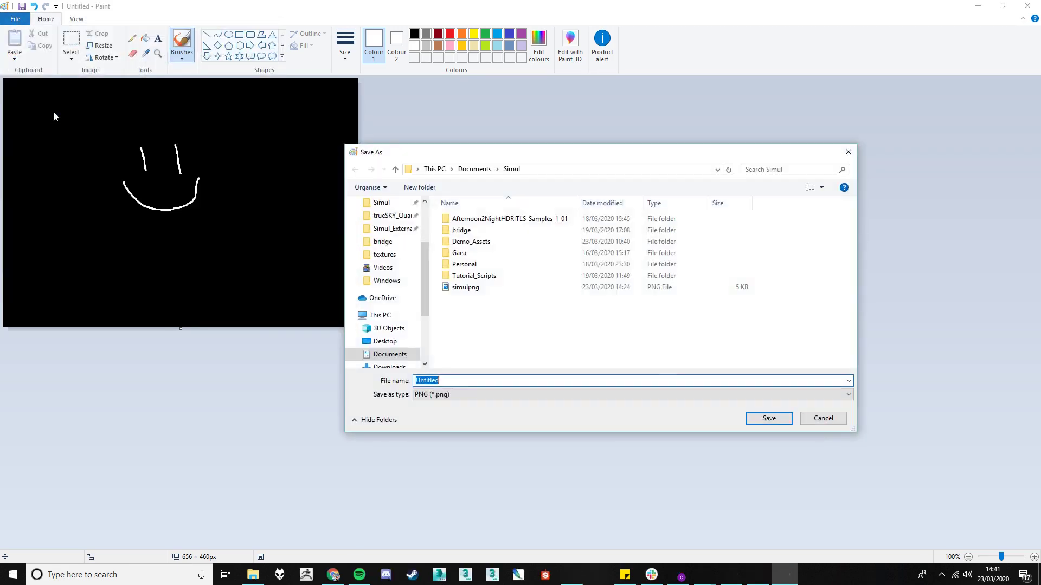
{"action": "scroll", "coordinate": [383, 244], "scroll_direction": "up", "scroll_amount": 2}
{"action": "left_click", "coordinate": [401, 255]}
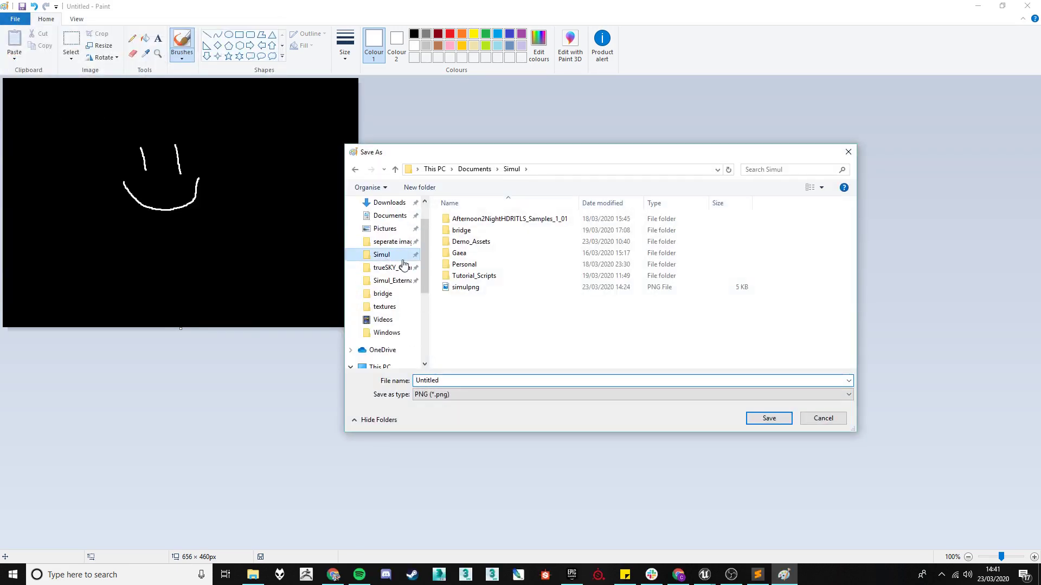
{"action": "double_click", "coordinate": [458, 380]}
{"action": "type", "text": "smiley"}
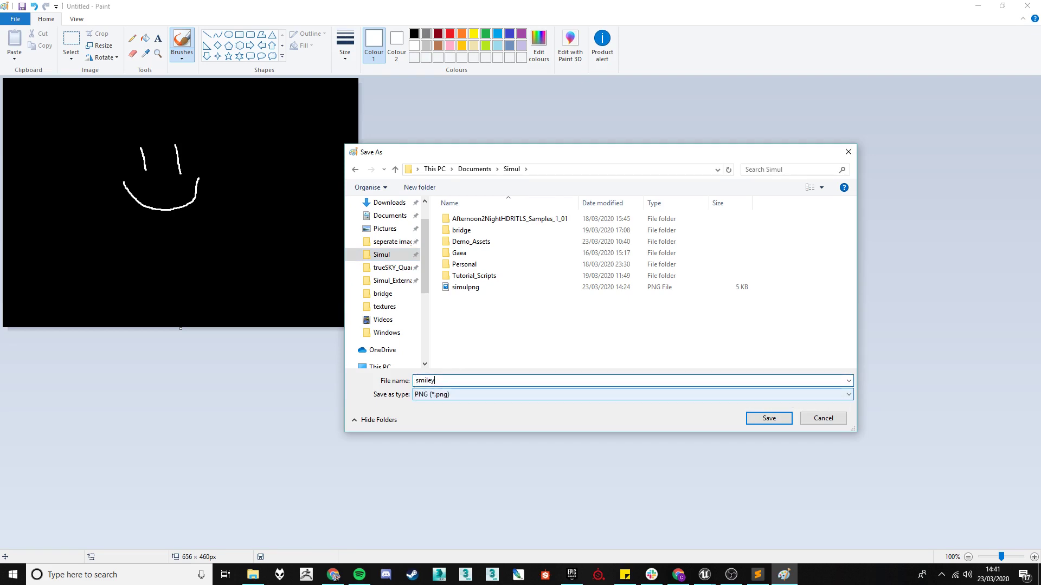
{"action": "key", "text": "Return"}
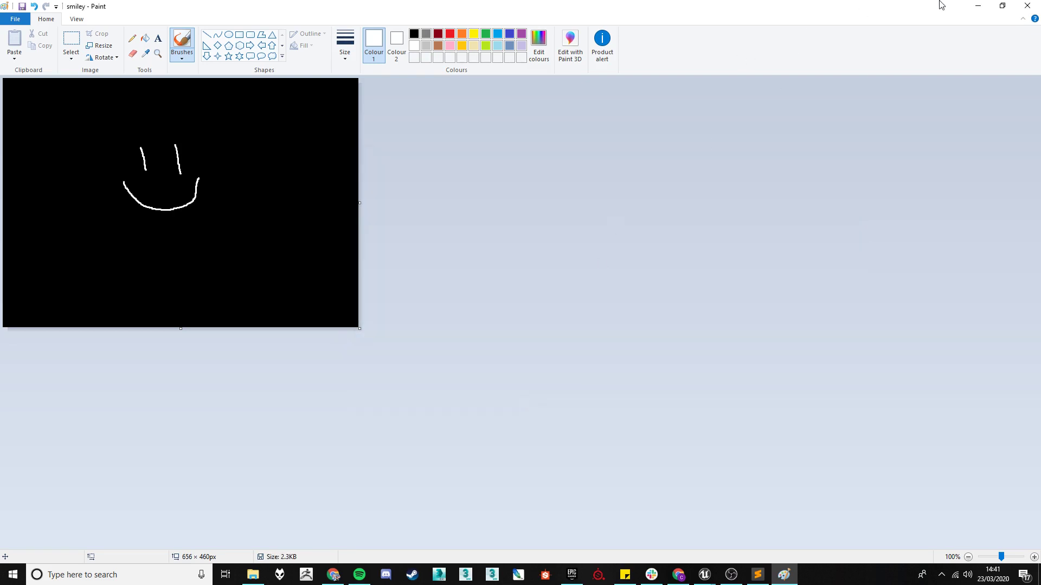
{"action": "left_click", "coordinate": [977, 6]}
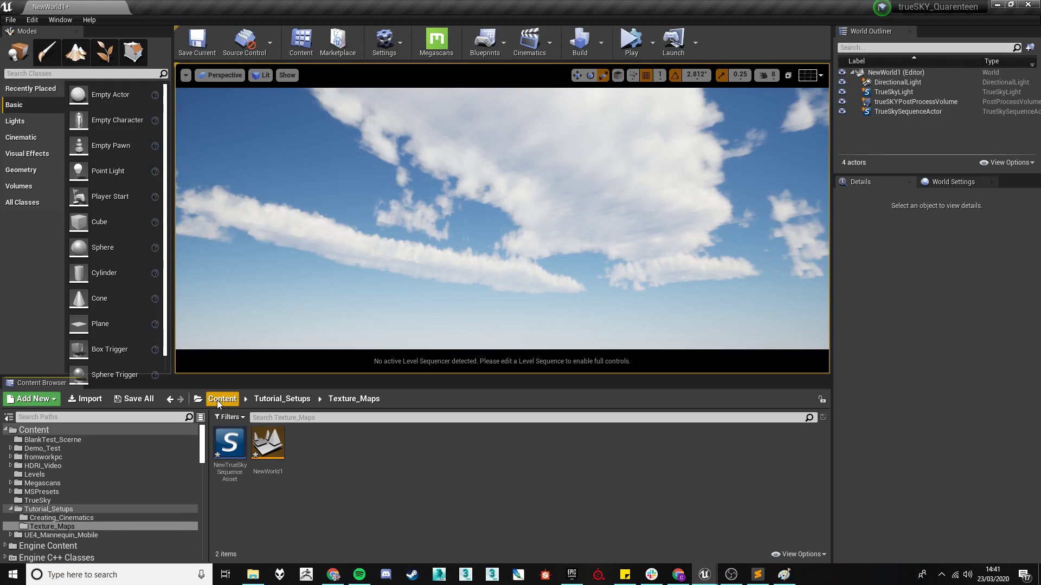
From the Clouds 404 Map Texture browser, copy the smiley image in the Simul folder.
{"action": "double_click", "coordinate": [228, 445]}
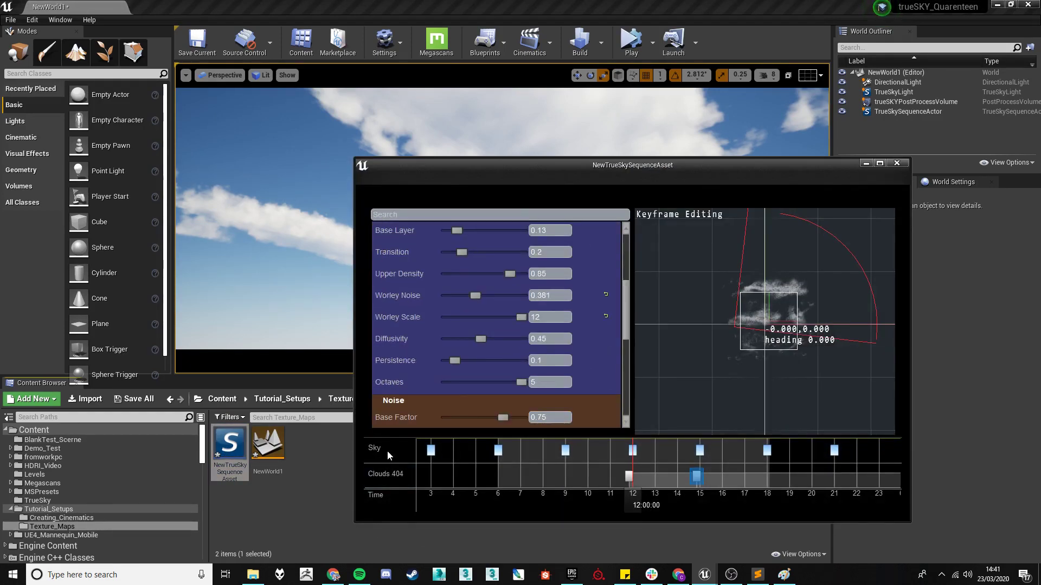
{"action": "left_click", "coordinate": [401, 470]}
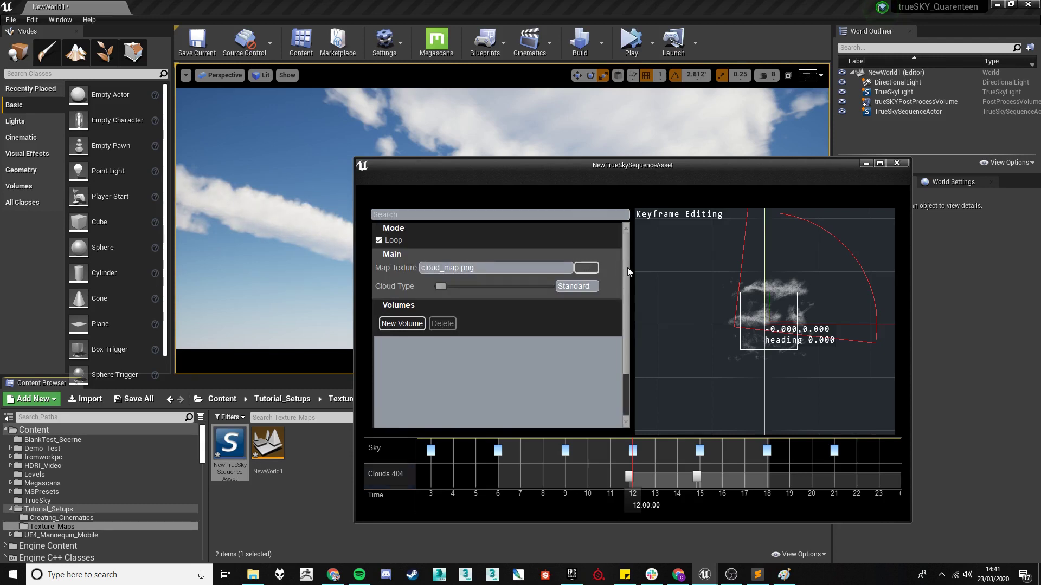
{"action": "left_click", "coordinate": [586, 267]}
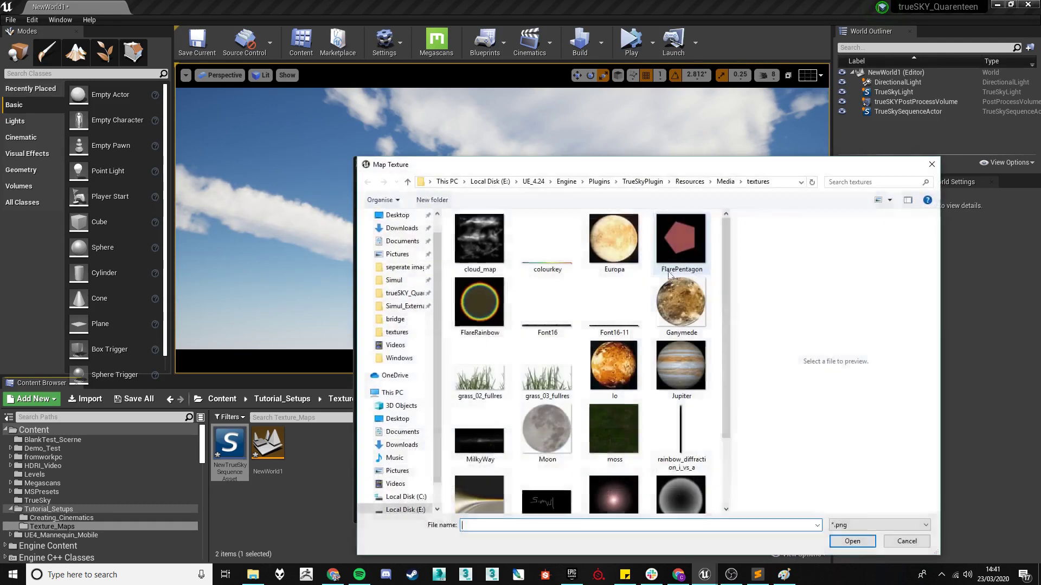
{"action": "left_click", "coordinate": [394, 280]}
{"action": "left_click", "coordinate": [490, 310]}
{"action": "right_click", "coordinate": [492, 312]}
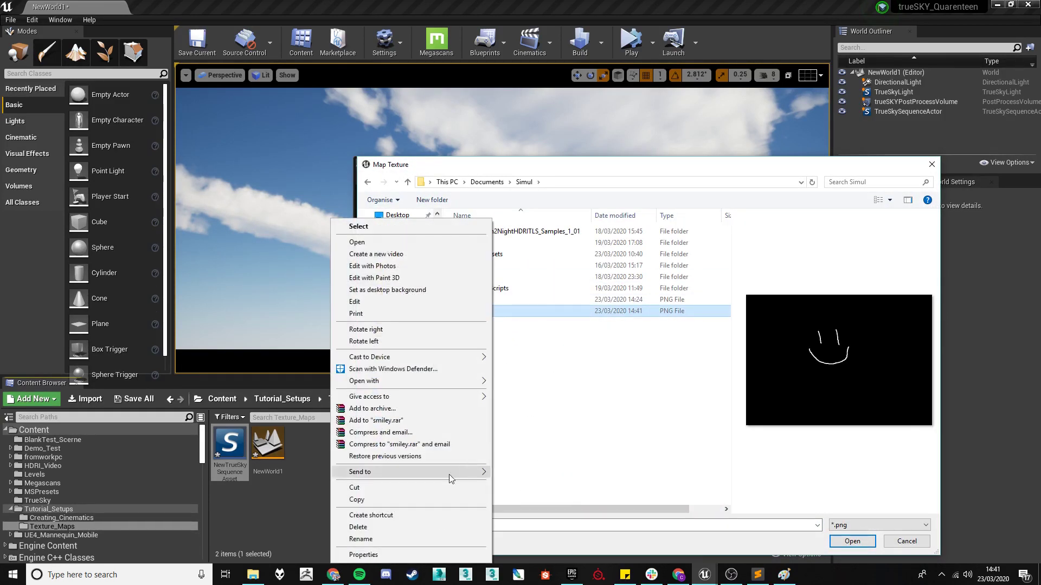
{"action": "left_click", "coordinate": [366, 500]}
Paste smiley into the plugin's textures folder, open it as the map texture, and select the hour-12 keyframe.
{"action": "left_click", "coordinate": [366, 182]}
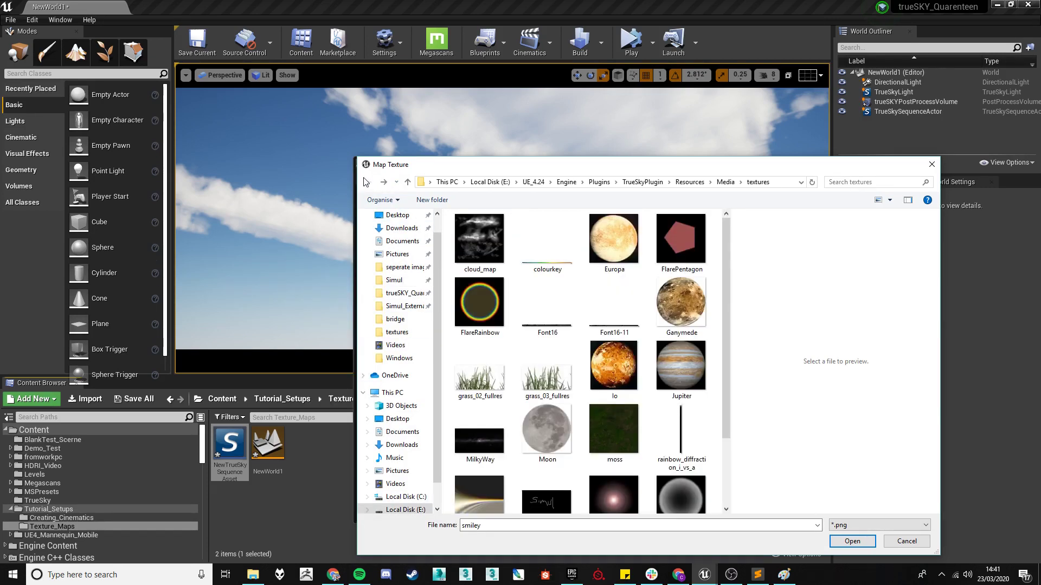
{"action": "right_click", "coordinate": [470, 265]}
{"action": "left_click", "coordinate": [537, 326]}
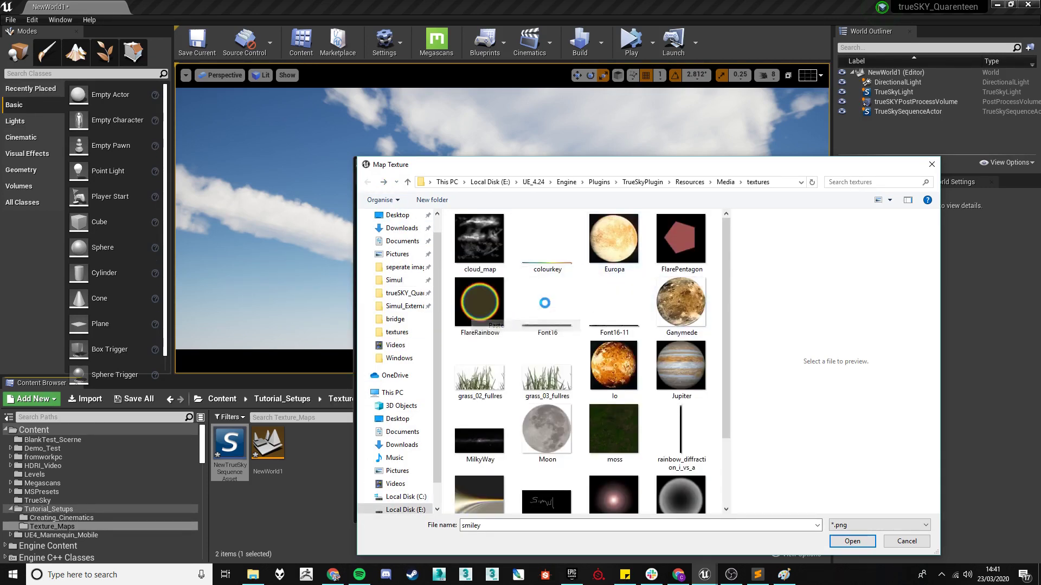
{"action": "left_click", "coordinate": [855, 544]}
{"action": "left_click", "coordinate": [628, 476]}
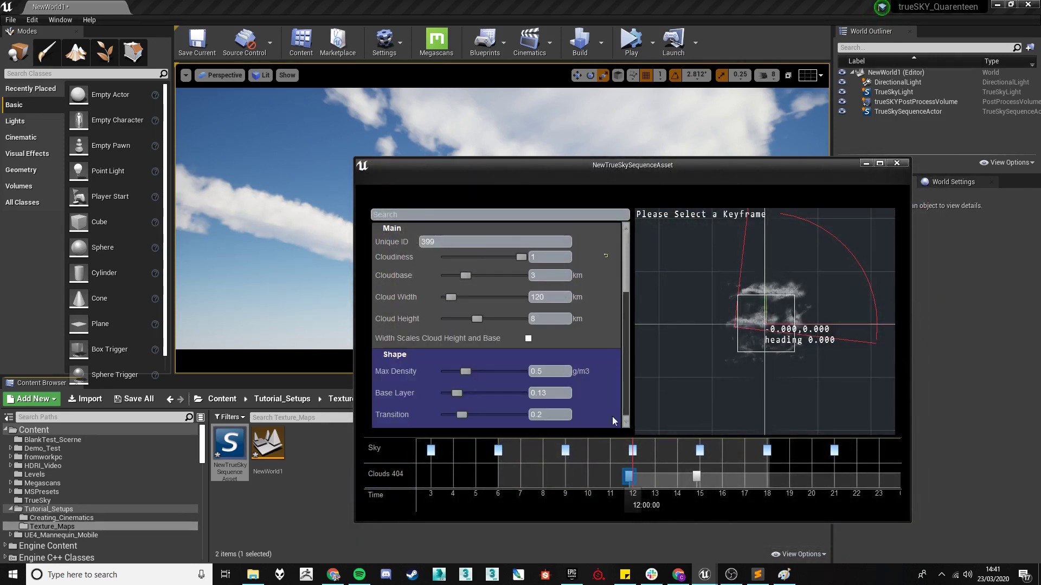
Minimise the sequence editor and look up at the smiley-shaped clouds.
{"action": "left_click_drag", "start_coordinate": [629, 180], "coordinate": [576, 182]}
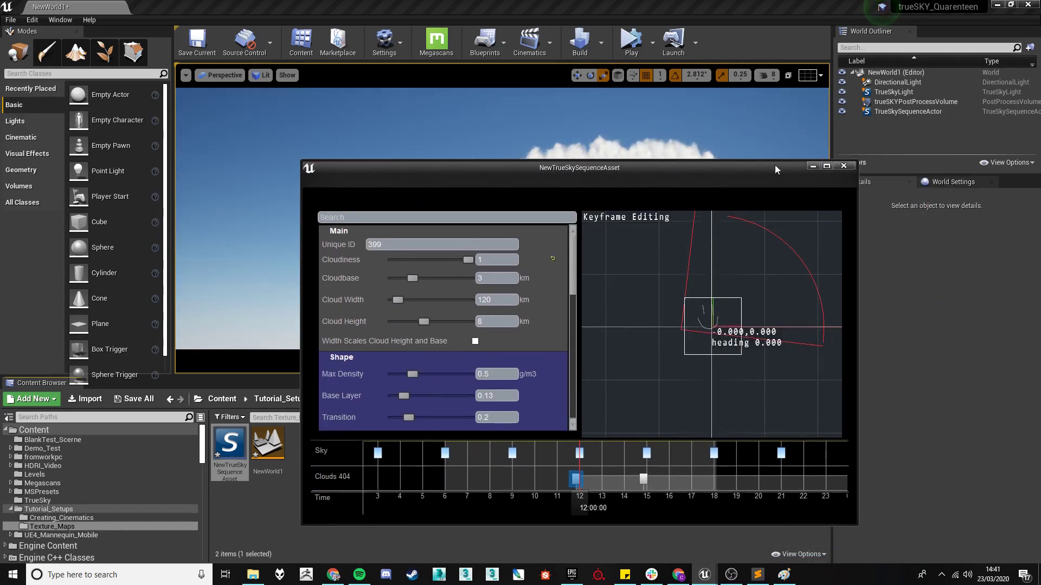
{"action": "left_click", "coordinate": [813, 169]}
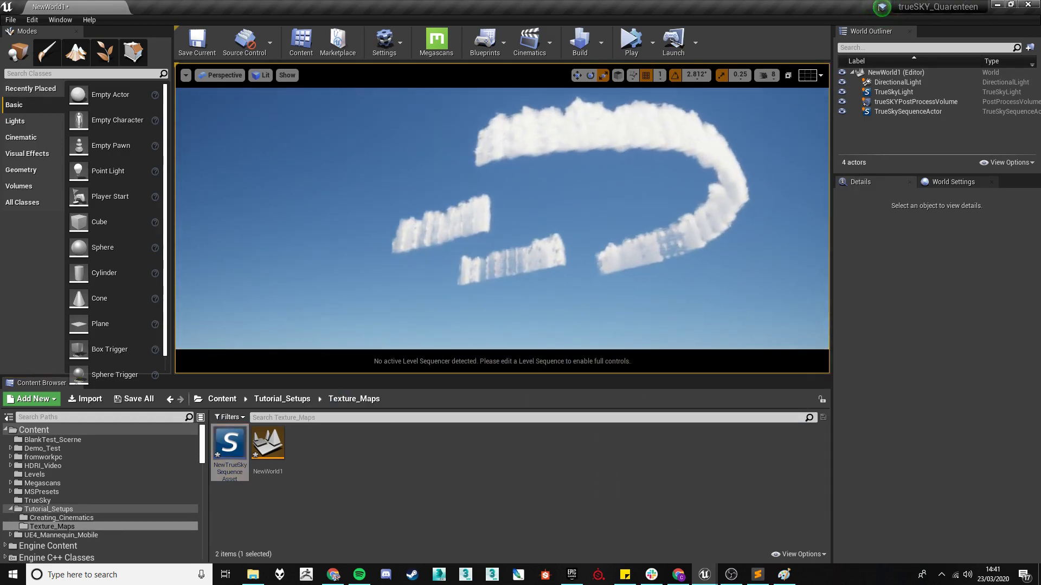
{"action": "right_click_drag", "start_coordinate": [597, 217], "coordinate": [574, 195]}
{"action": "right_click_drag", "start_coordinate": [544, 234], "coordinate": [544, 235]}
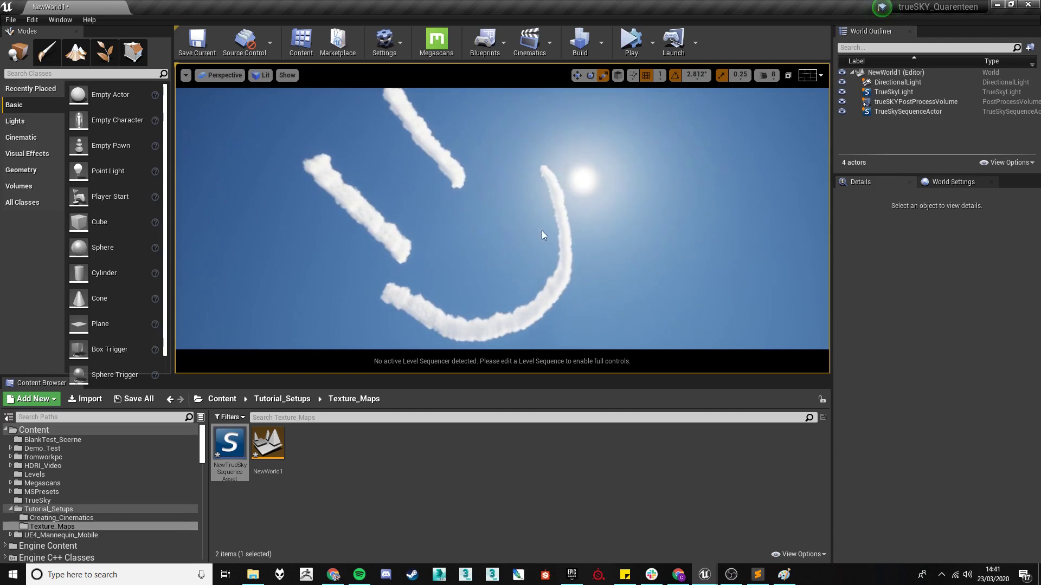
Reopen the sequence, lower the Cloud Height to 2.3 km, and close the editor.
{"action": "double_click", "coordinate": [222, 465]}
{"action": "left_click_drag", "start_coordinate": [616, 172], "coordinate": [806, 204]}
{"action": "left_click_drag", "start_coordinate": [618, 355], "coordinate": [597, 357]}
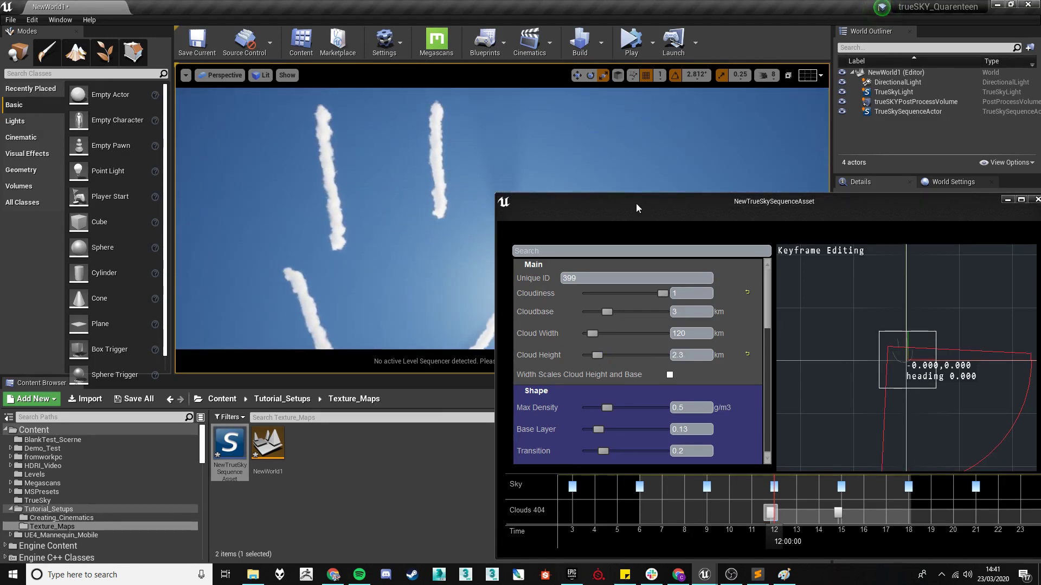
{"action": "left_click_drag", "start_coordinate": [635, 198], "coordinate": [546, 186]}
{"action": "left_click", "coordinate": [951, 189]}
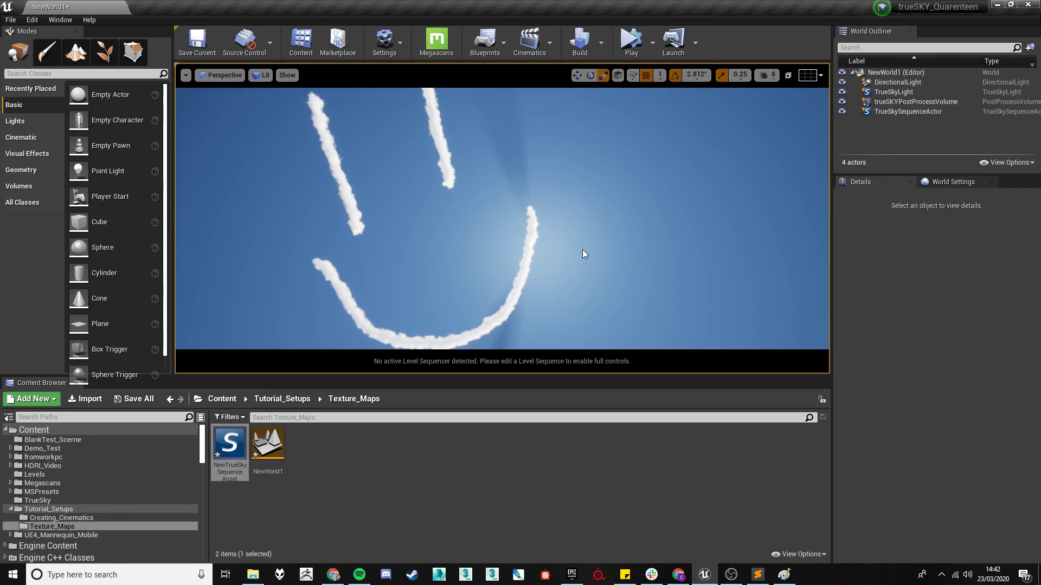
Save all unsaved content, confirming with Save Selected.
{"action": "left_click", "coordinate": [508, 525]}
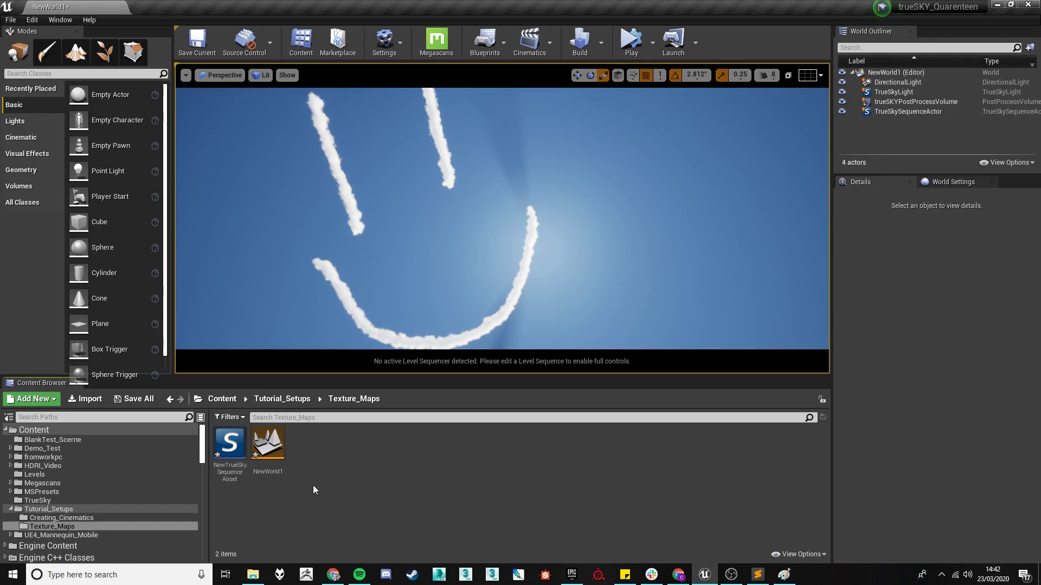
{"action": "left_click", "coordinate": [134, 399]}
{"action": "left_click", "coordinate": [611, 386]}
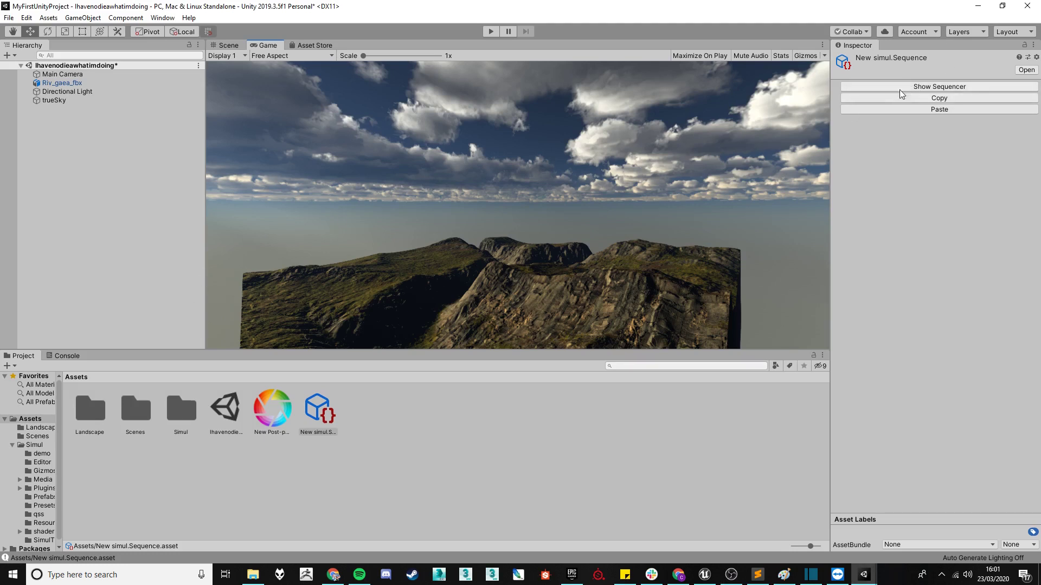
Open trueSKY's Sky Sequencer, select the Clouds 27 layer, and browse for its Map Texture.
{"action": "left_click", "coordinate": [904, 86]}
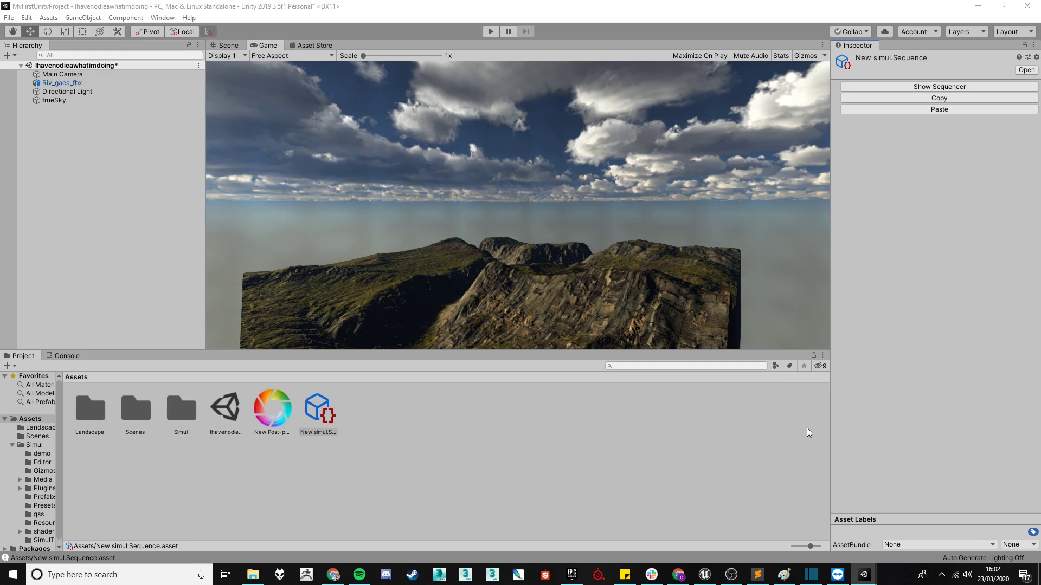
{"action": "mouse_move", "coordinate": [862, 574]}
{"action": "left_click", "coordinate": [925, 528]}
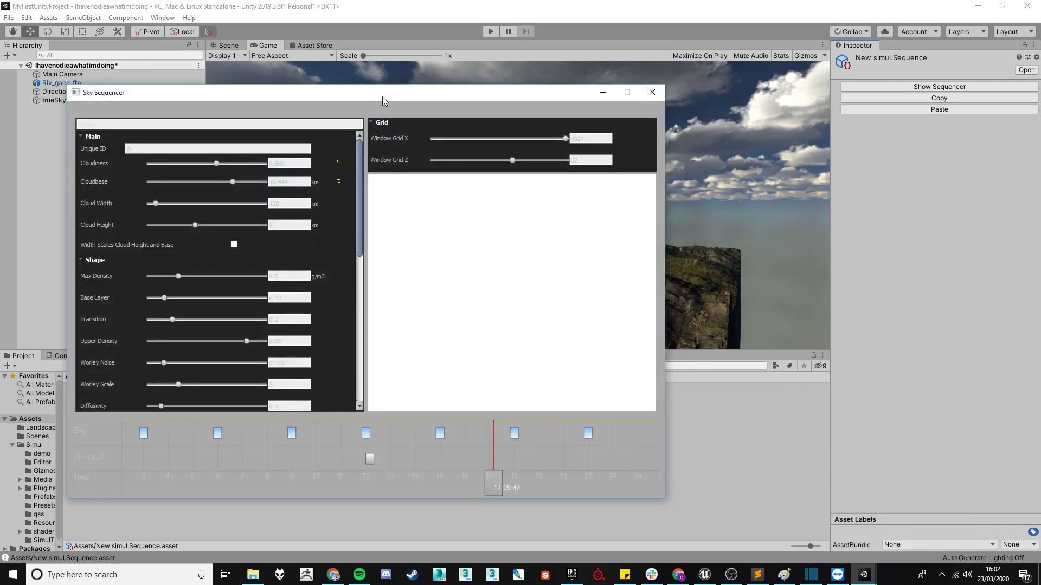
{"action": "left_click_drag", "start_coordinate": [382, 96], "coordinate": [373, 85]}
{"action": "left_click", "coordinate": [79, 445]}
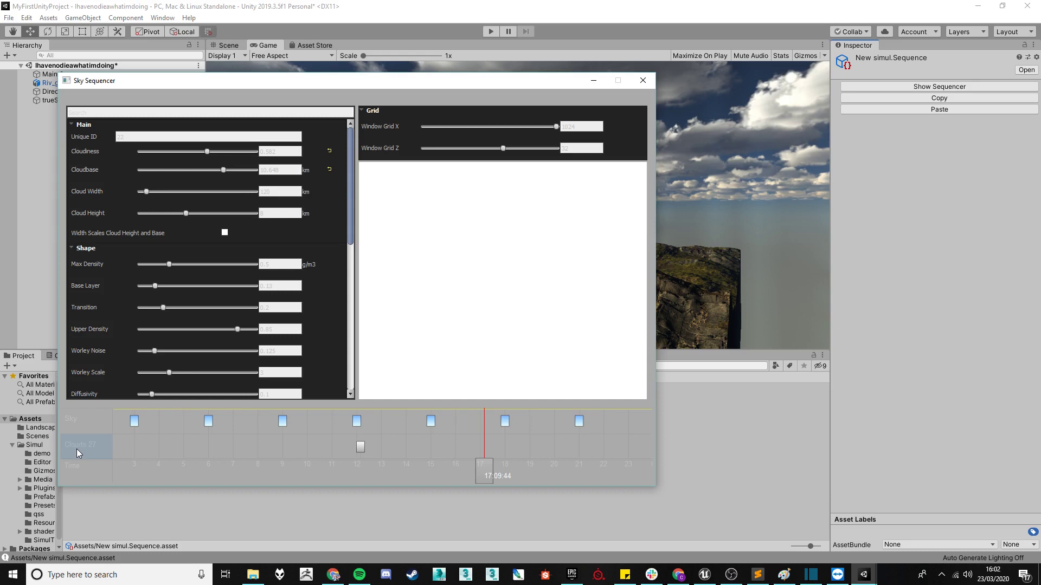
{"action": "left_click", "coordinate": [187, 162]}
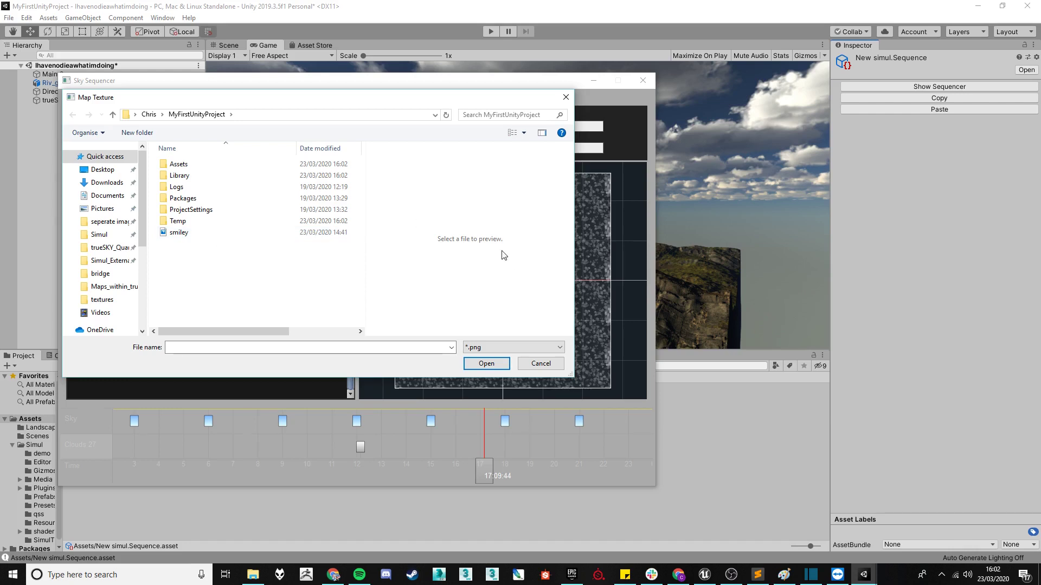
Load smiley.png as the Clouds 27 map texture, set hour-12 cloudiness to about 0.695, then close the sequencer.
{"action": "left_click", "coordinate": [279, 232]}
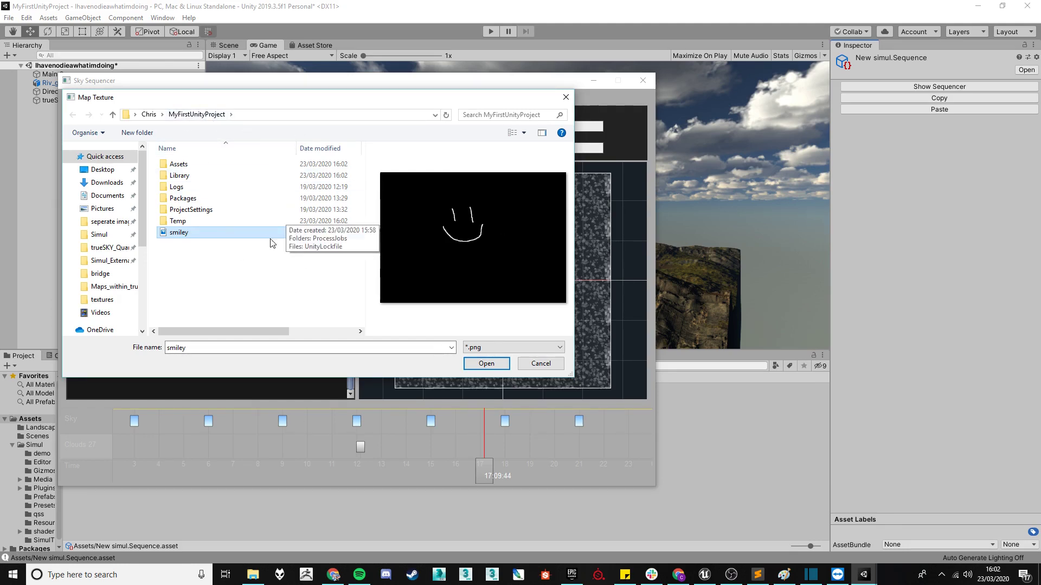
{"action": "left_click", "coordinate": [486, 364]}
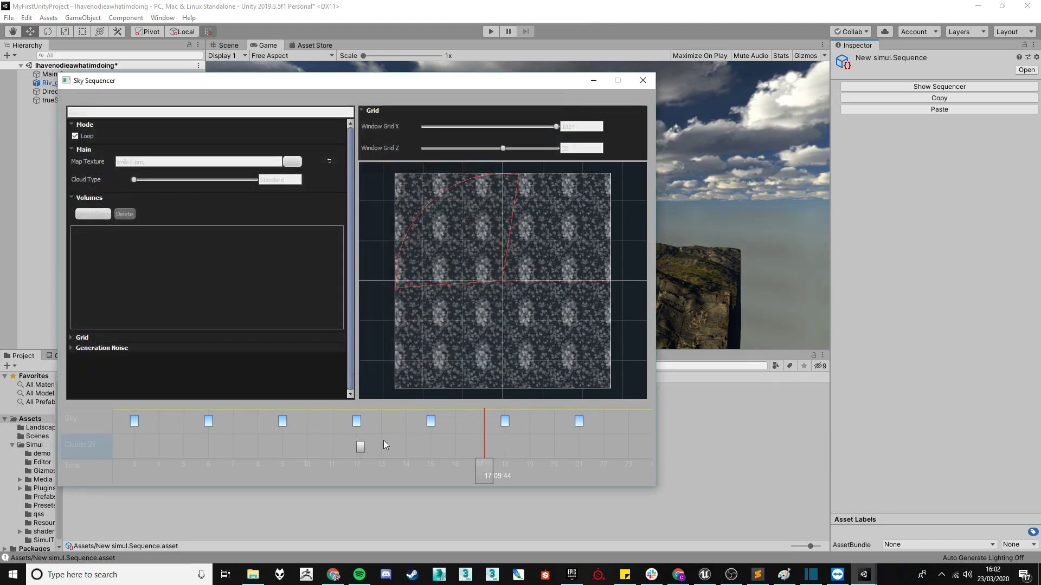
{"action": "left_click", "coordinate": [360, 448]}
{"action": "left_click_drag", "start_coordinate": [209, 152], "coordinate": [235, 151]}
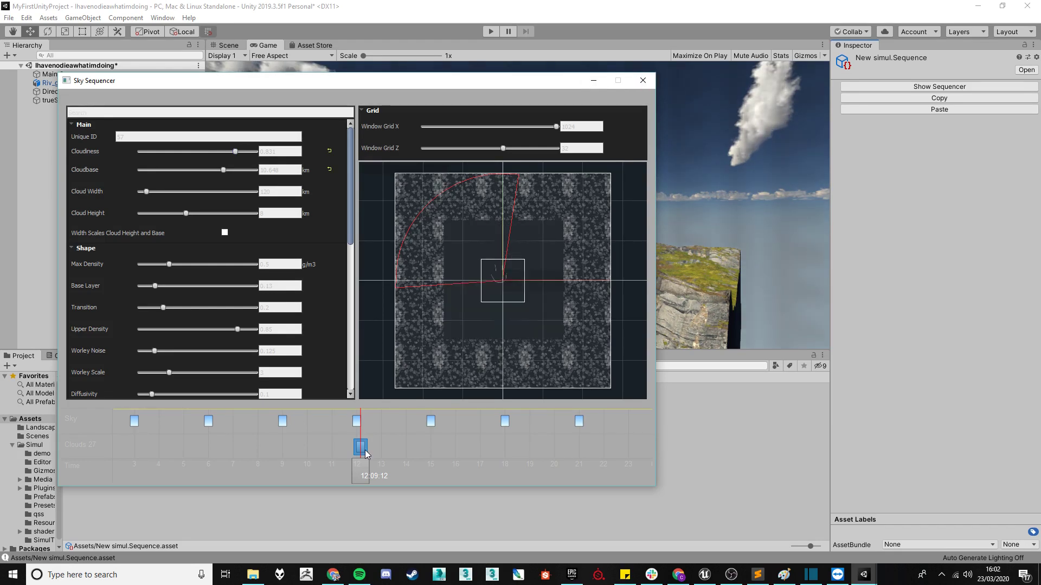
{"action": "left_click", "coordinate": [593, 81]}
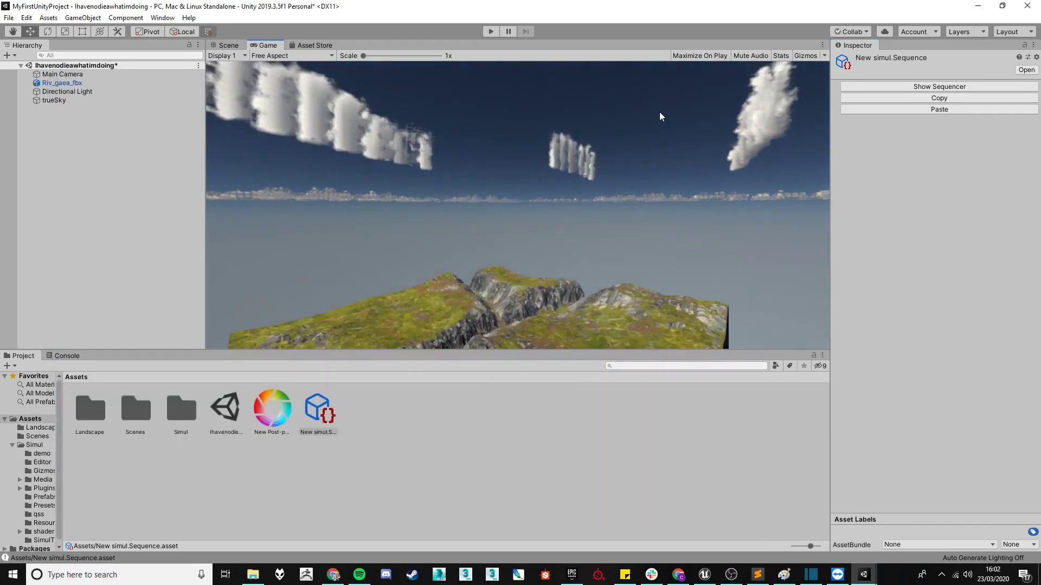